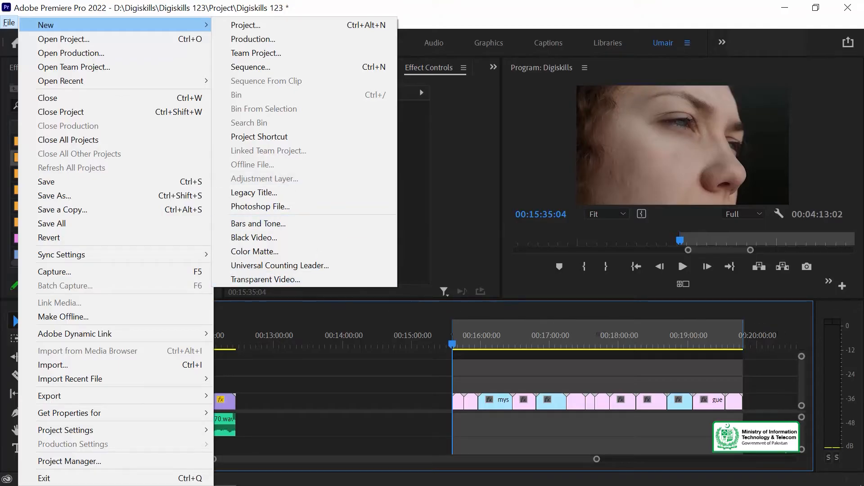
click(407, 354)
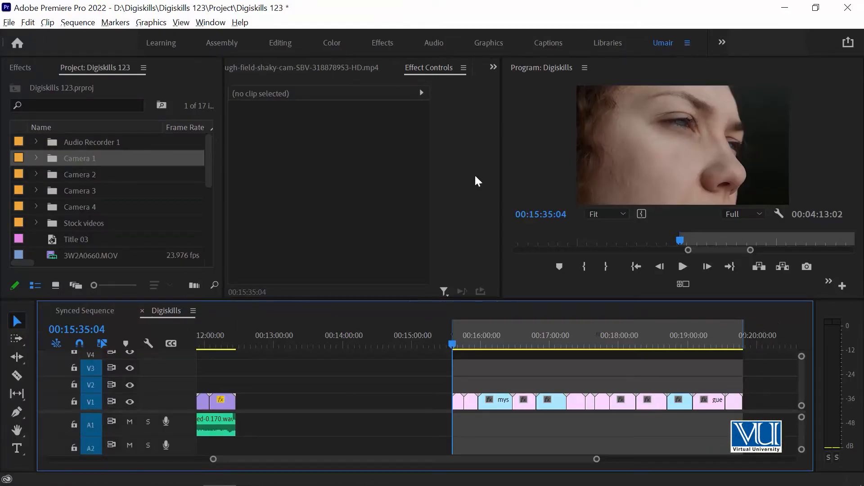
click(533, 129)
click(377, 190)
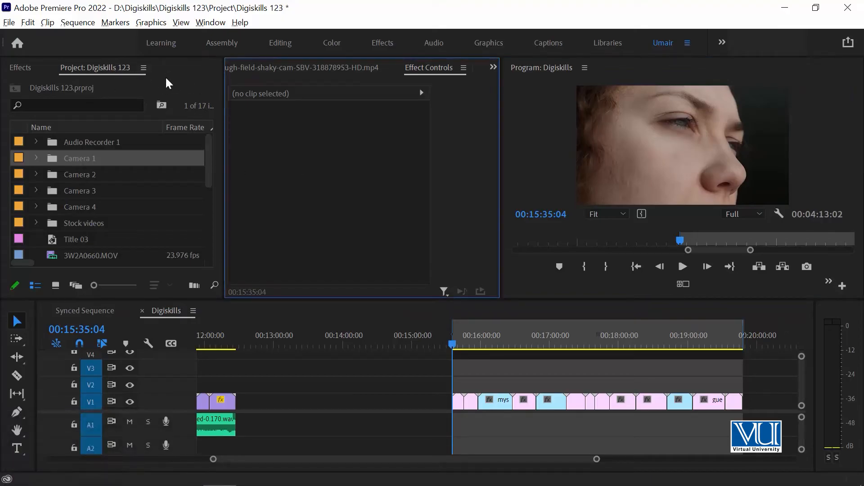
Create a new adjustment layer in the project at 1920 by 1080, 25.00 fps, with square pixels
click(93, 80)
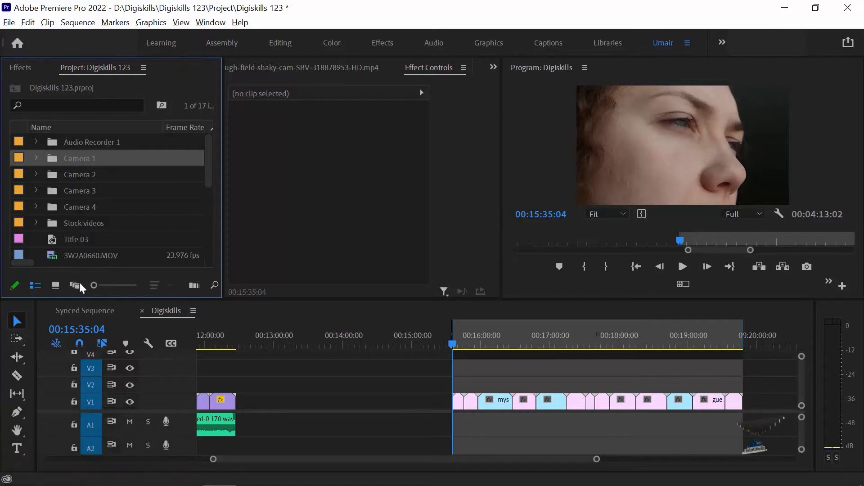
click(9, 23)
mouse_move(54, 25)
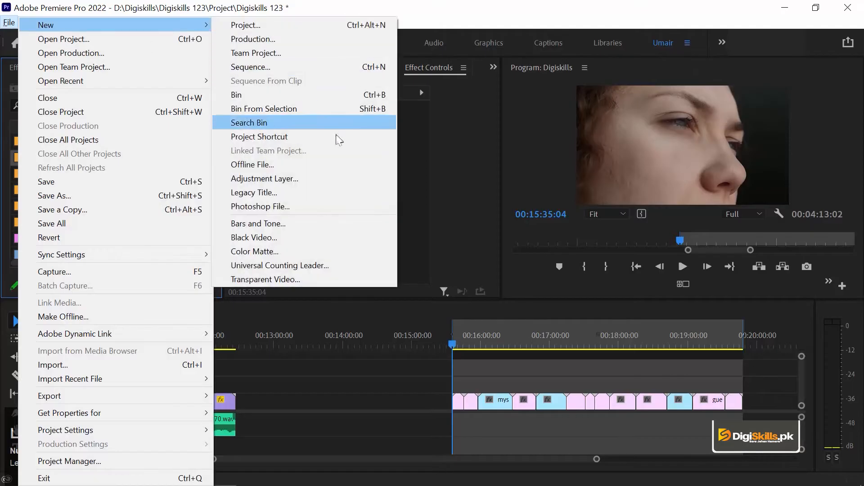
click(298, 178)
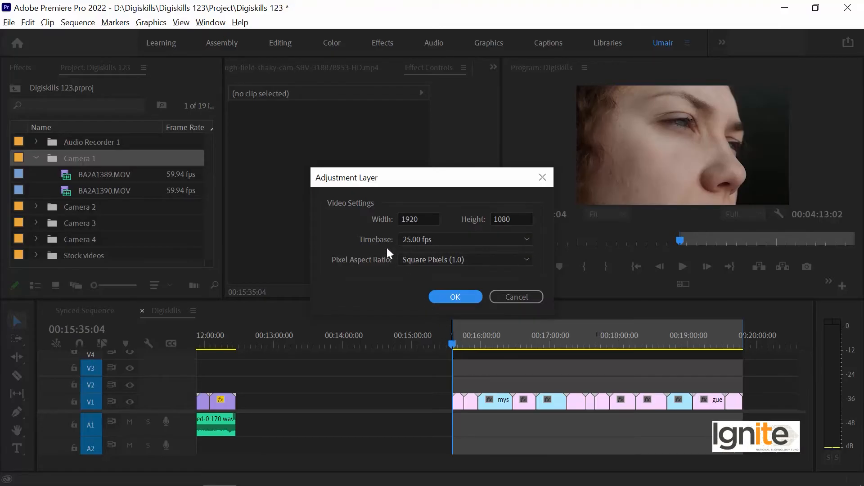
click(416, 219)
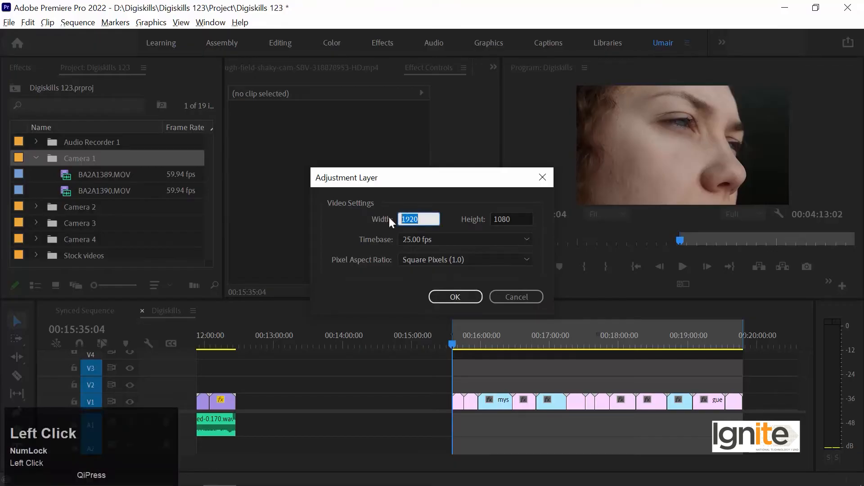
click(516, 218)
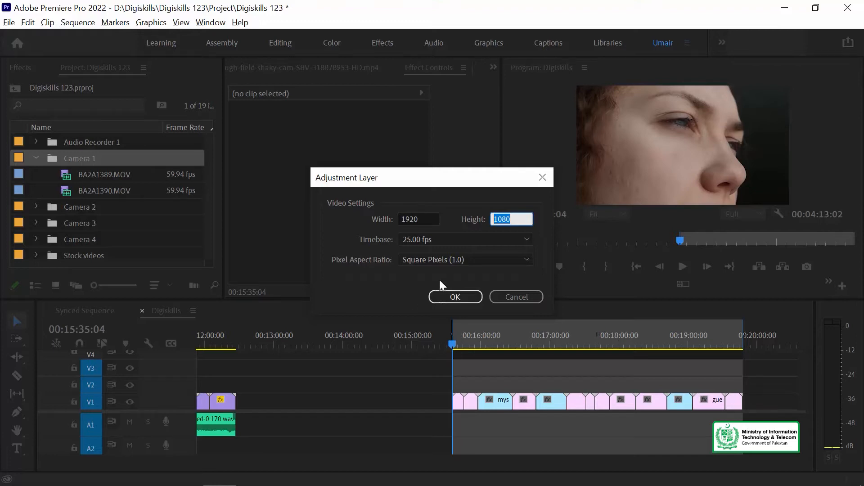
click(449, 297)
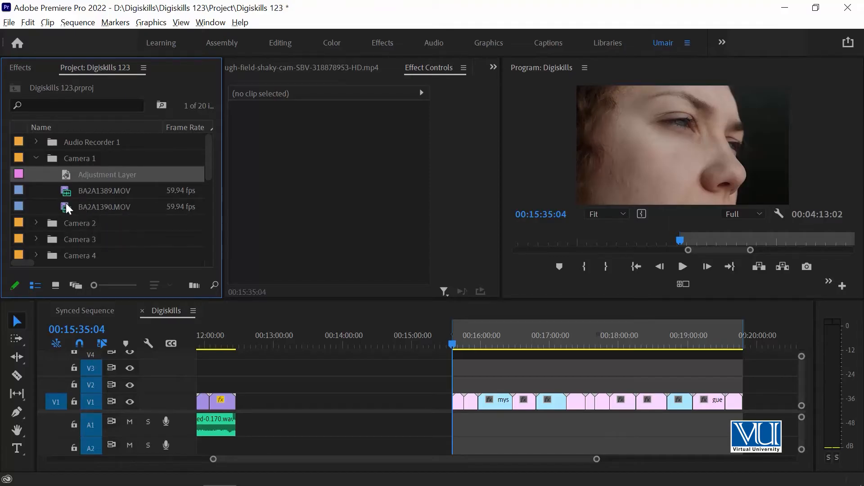
Place the adjustment layer on track V3 above the stock clips and extend it to the end of the last clip
drag(66, 177, 661, 357)
key(minus)
drag(589, 369, 620, 370)
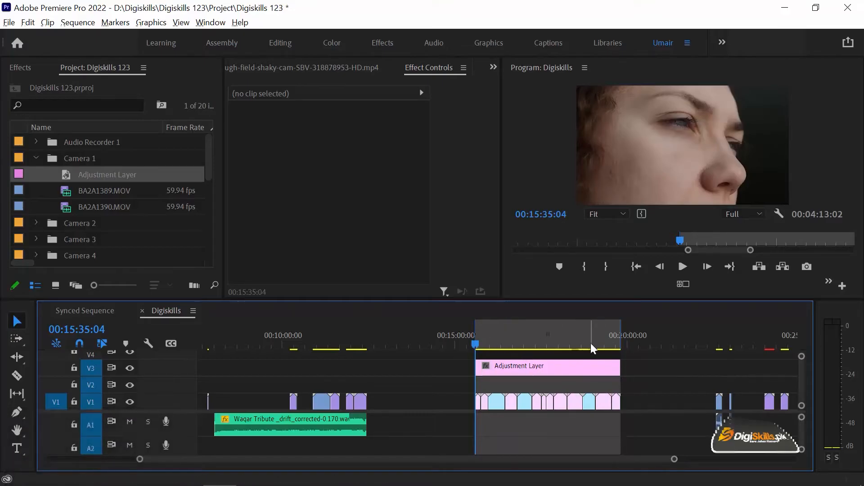
Move the playhead to 00:15:50:23 over the crying man clip and select the adjustment layer on V3
click(517, 337)
key(=)
key(=)
drag(518, 338, 410, 348)
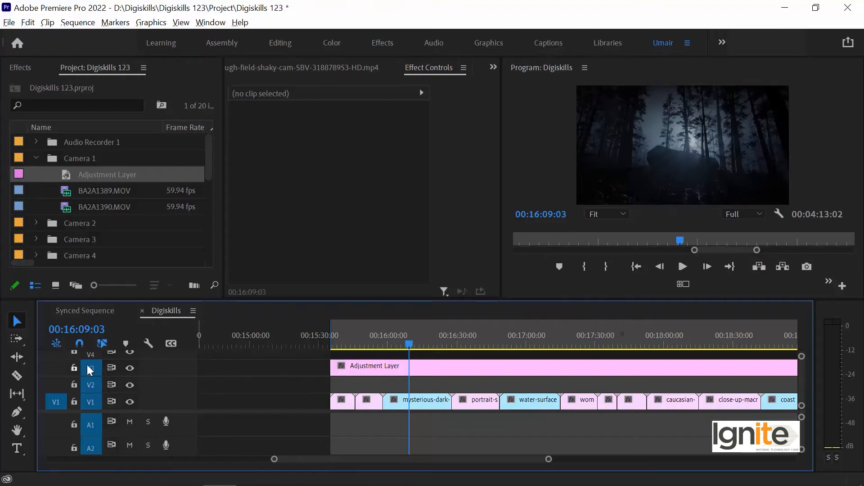
click(368, 333)
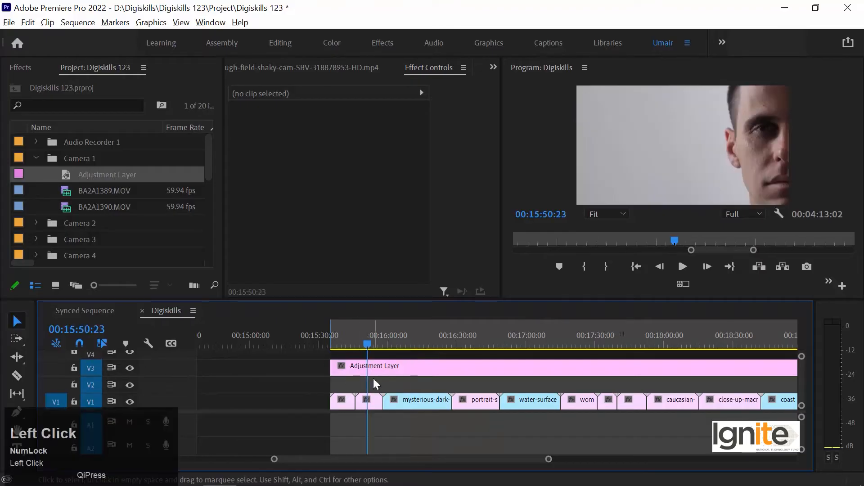
click(409, 367)
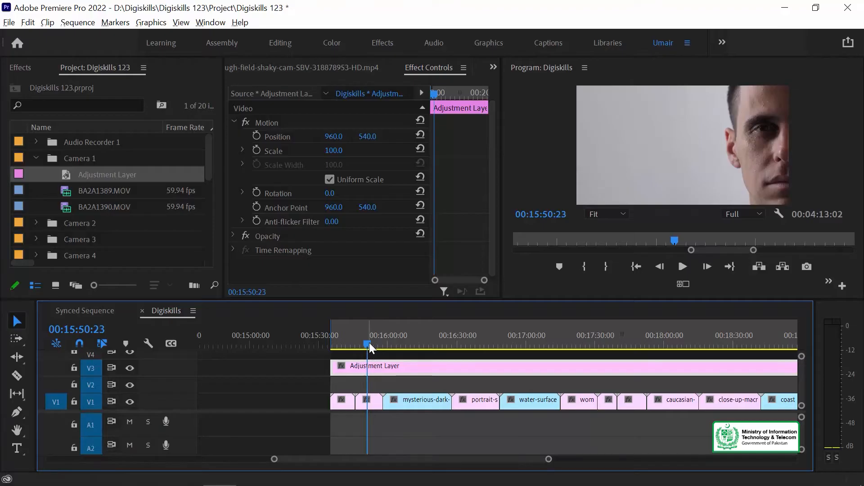
Switch to the Color workspace and move the playhead to 00:15:47:17 in the crying man clip
click(25, 67)
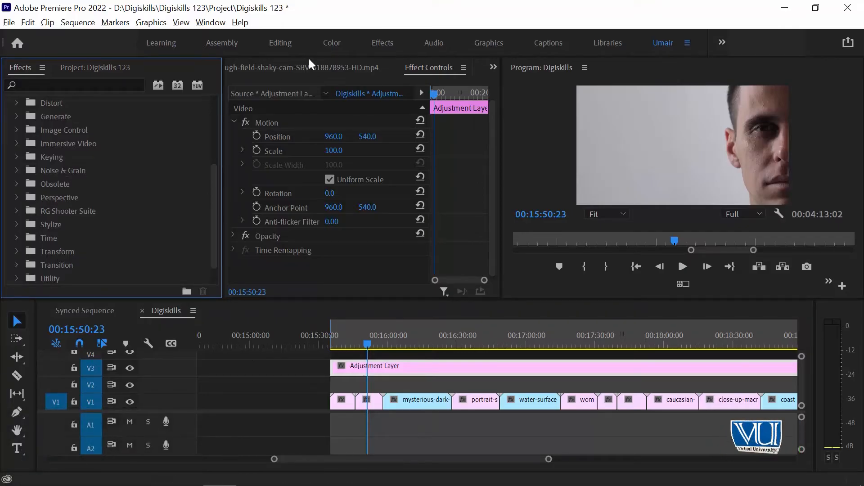
click(327, 42)
click(542, 340)
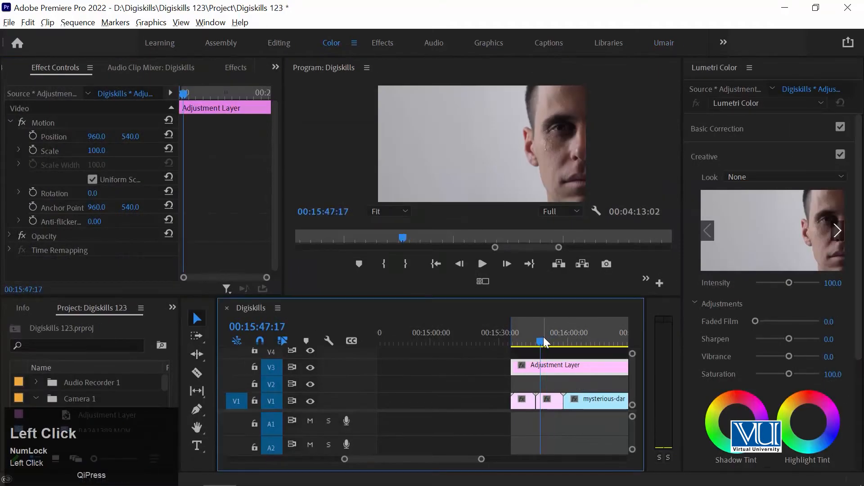
scroll(540, 342, down, 2)
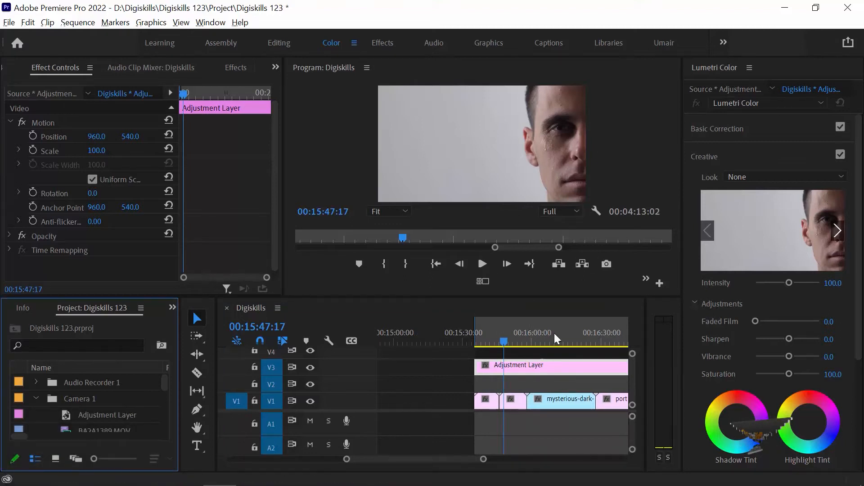
Grade the adjustment layer with Lumetri Basic Correction: temperature -60.4, tint -16.7, contrast -66.7, highlights -37.5, shadows -2.1 and whites -52.1
click(517, 402)
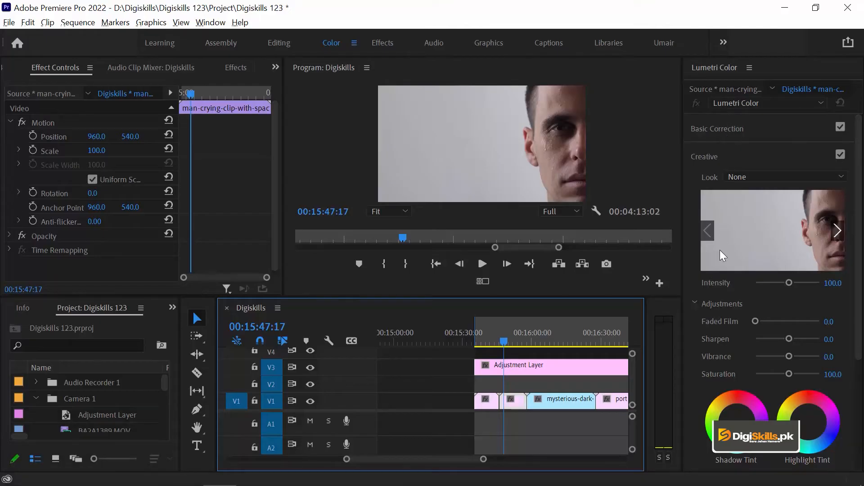
click(449, 371)
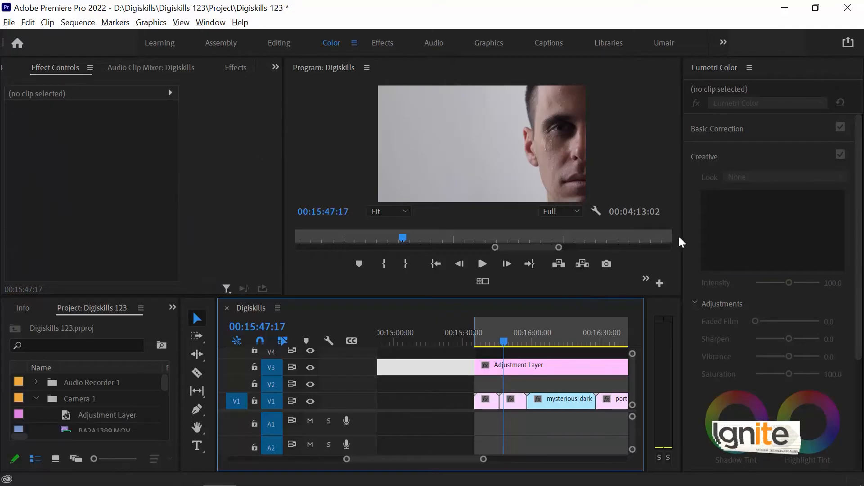
click(522, 372)
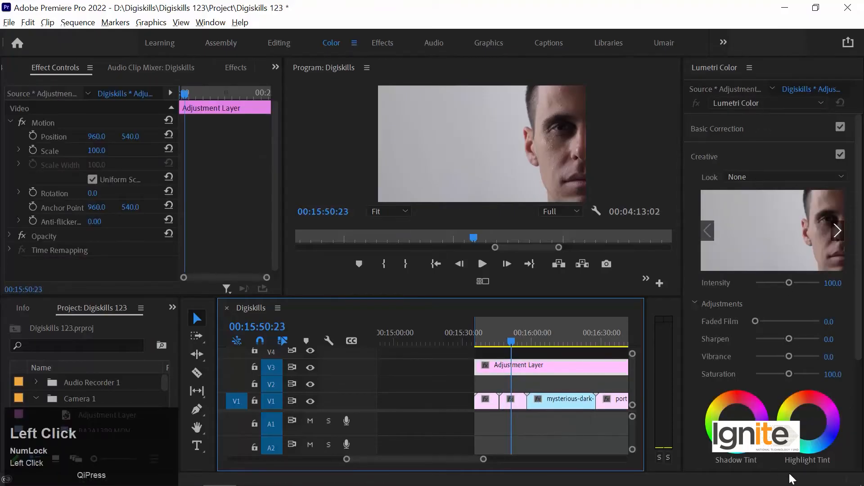
click(758, 160)
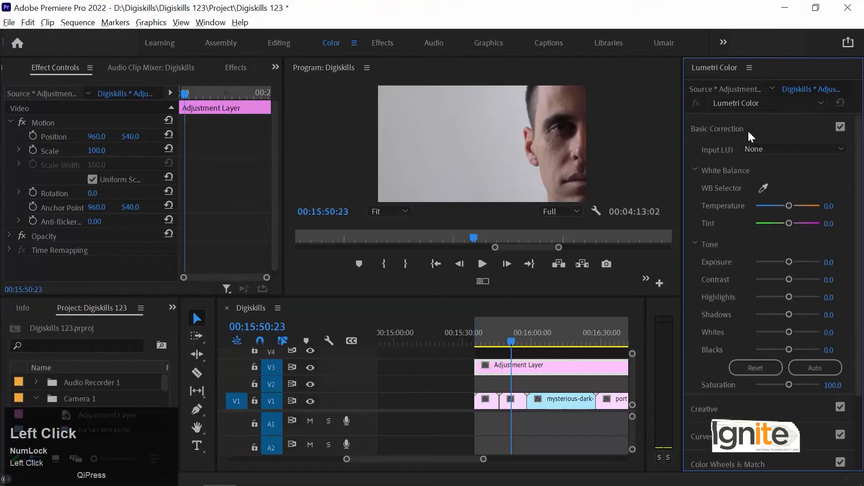
mouse_move(778, 208)
mouse_down()
mouse_move(762, 207)
mouse_move(792, 225)
mouse_move(782, 224)
mouse_up()
drag(779, 278, 781, 336)
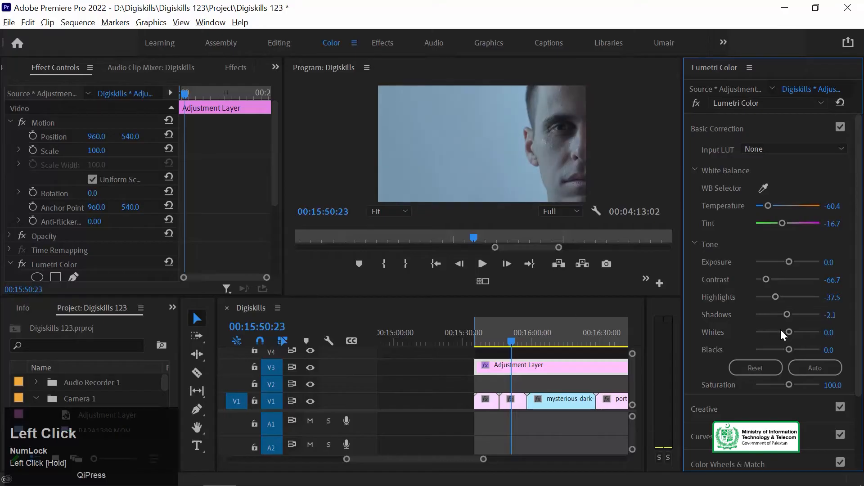
Apply the CineSpace2383sRGB6bit creative look to the adjustment layer and reduce its intensity to about 60.4
click(753, 128)
click(723, 154)
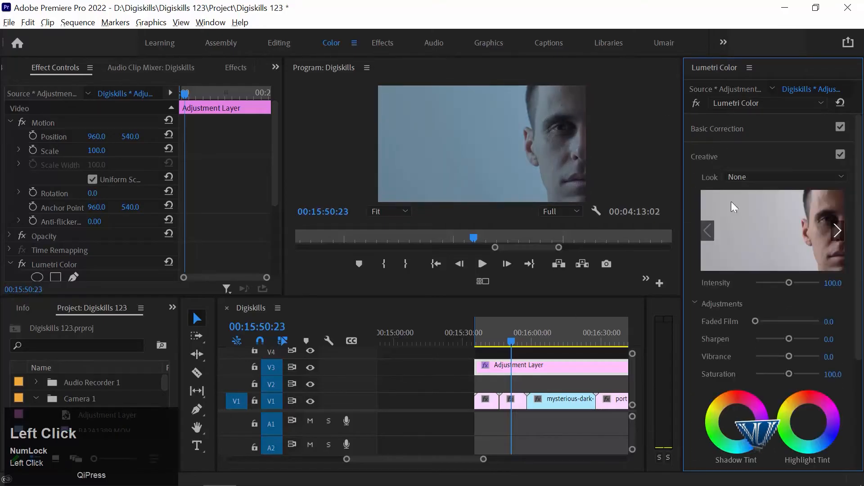
click(742, 177)
click(697, 238)
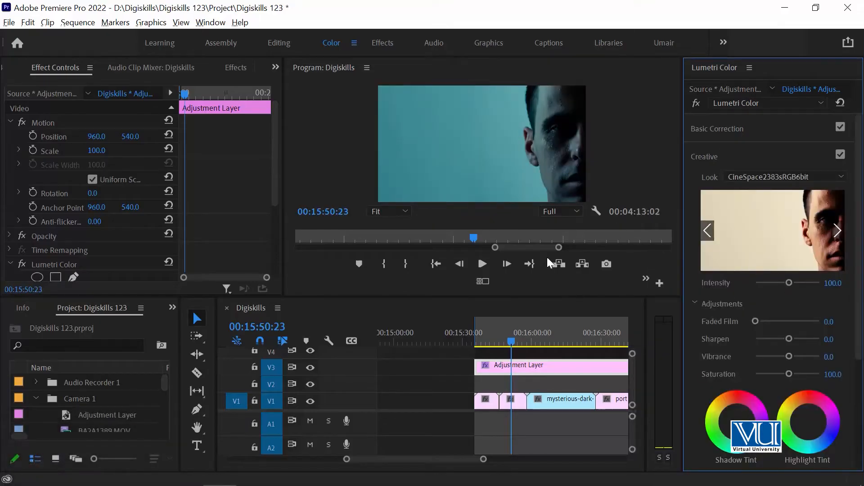
drag(785, 285, 774, 283)
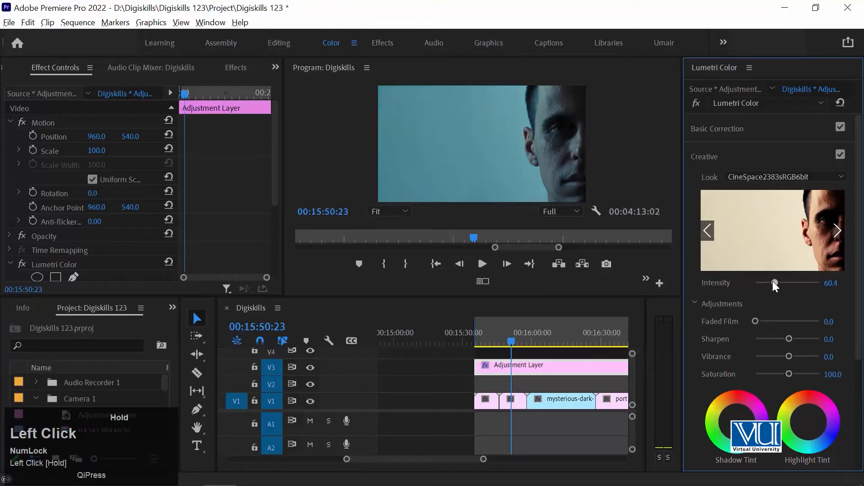
Warm the adjustment layer's white balance to a temperature of 60.4 and reselect the layer to review its effects
click(729, 129)
drag(767, 207, 807, 206)
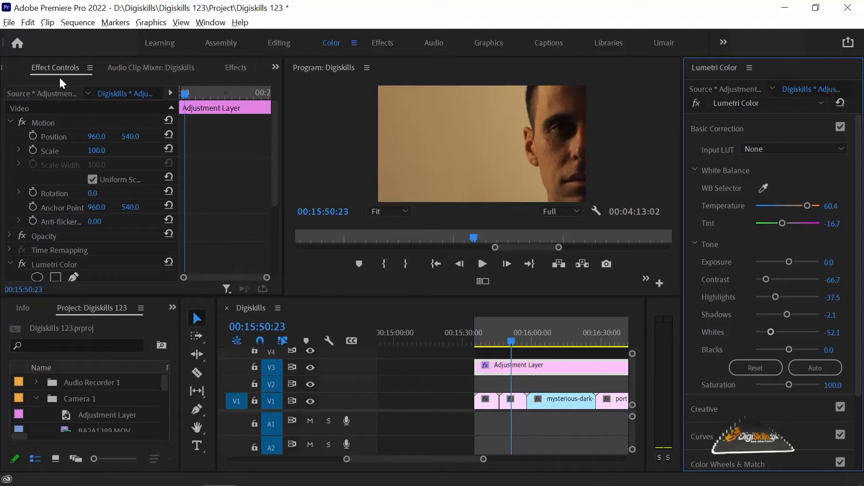
click(70, 113)
click(444, 373)
click(535, 369)
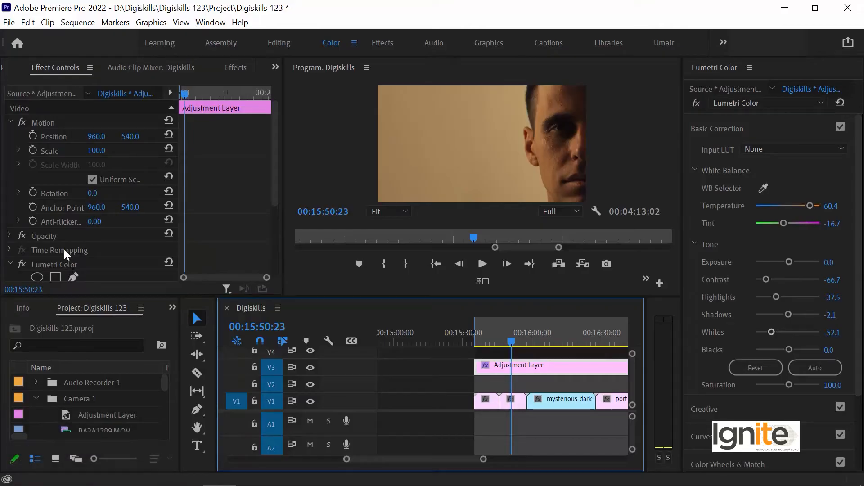
Try a Lumetri correction of temperature -64.6 and contrast -37.5 on the crying man clip itself, and delete the effect
click(511, 399)
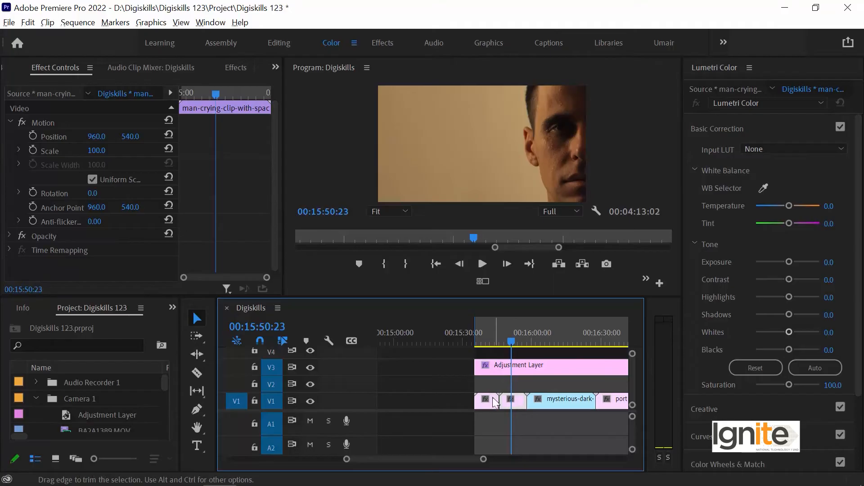
click(776, 279)
drag(773, 206, 688, 235)
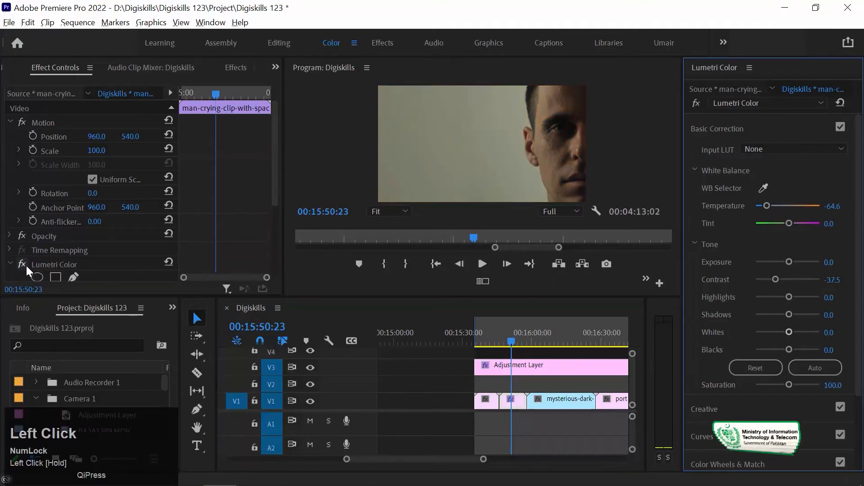
click(60, 266)
key(Delete)
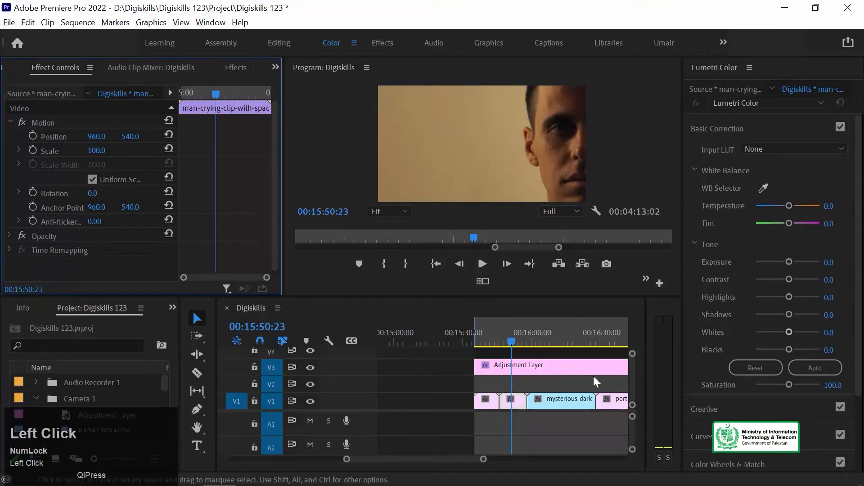
Select the adjustment layer and scrub through the clips beneath it to review the grade on each shot
click(514, 370)
drag(486, 334, 481, 334)
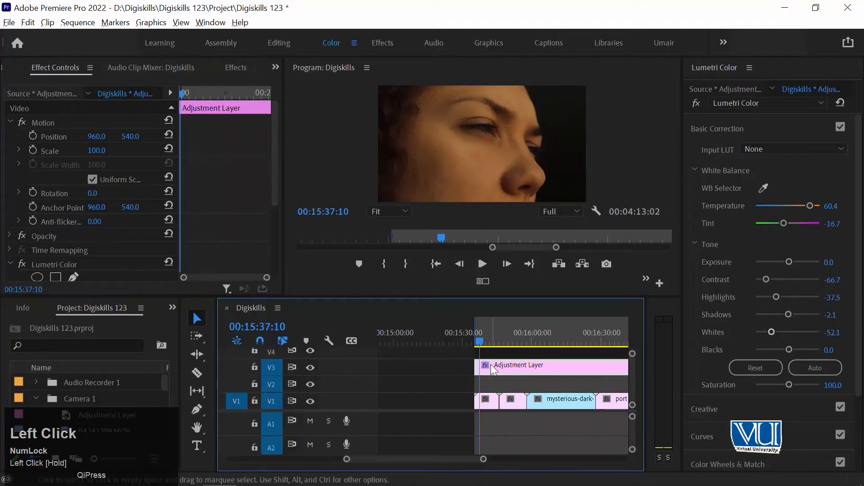
drag(488, 339, 508, 342)
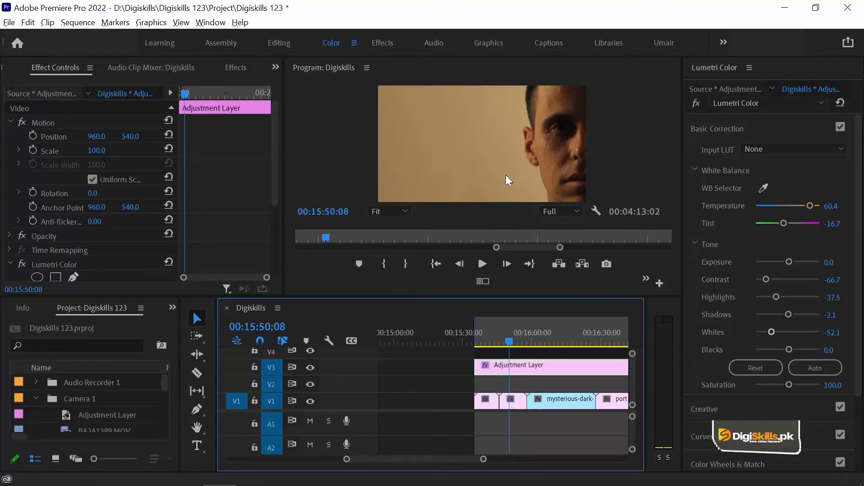
drag(523, 334, 623, 339)
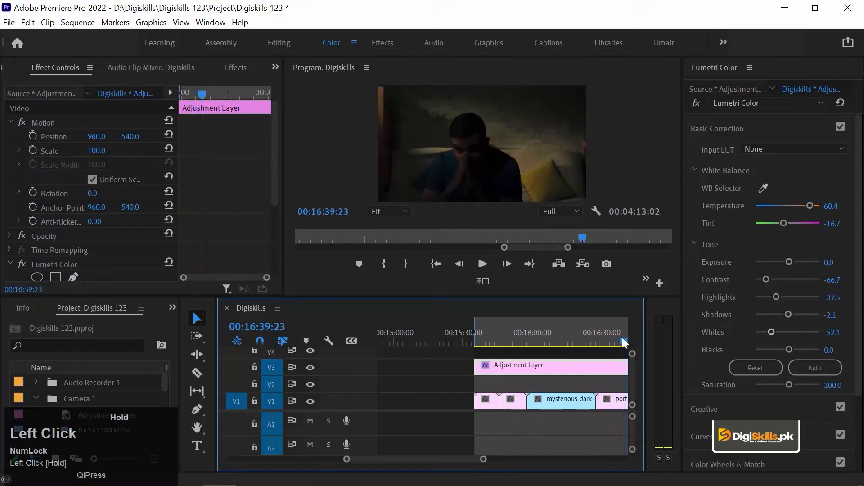
key(minus)
drag(503, 338, 600, 326)
scroll(482, 315, down, 3)
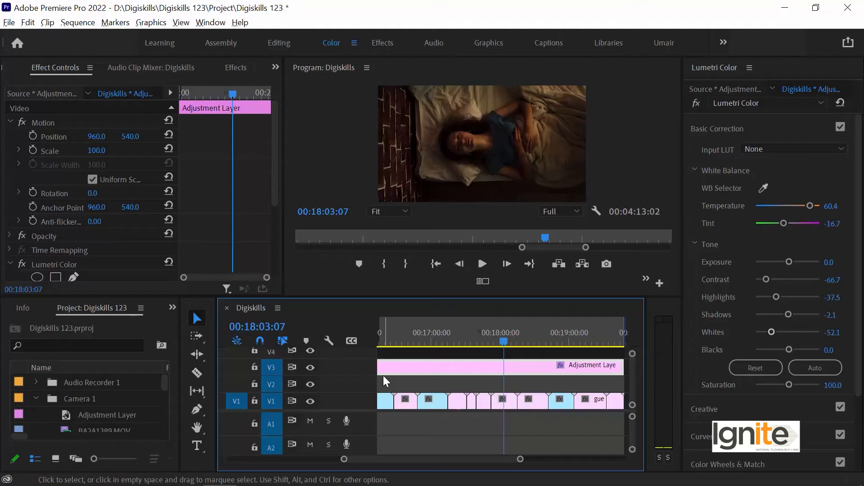
Brighten the headache-woman clip itself with exposure 0.9, contrast about -41.7, highlights 56.3 and shadows 27.1
click(481, 339)
drag(482, 338, 498, 344)
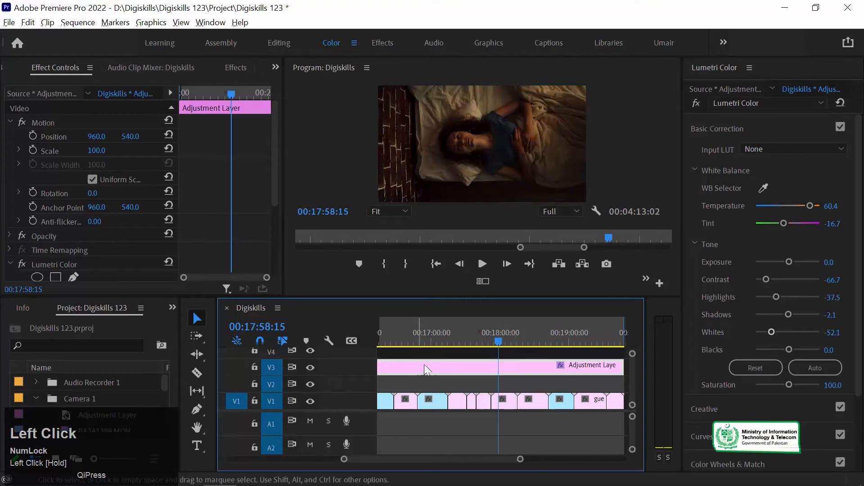
key(minus)
drag(444, 342, 572, 339)
key(equal)
scroll(549, 334, down, 3)
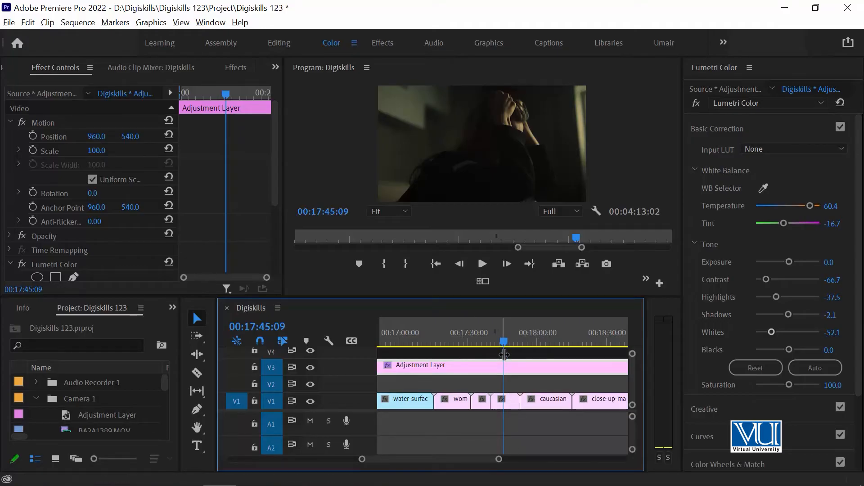
click(511, 400)
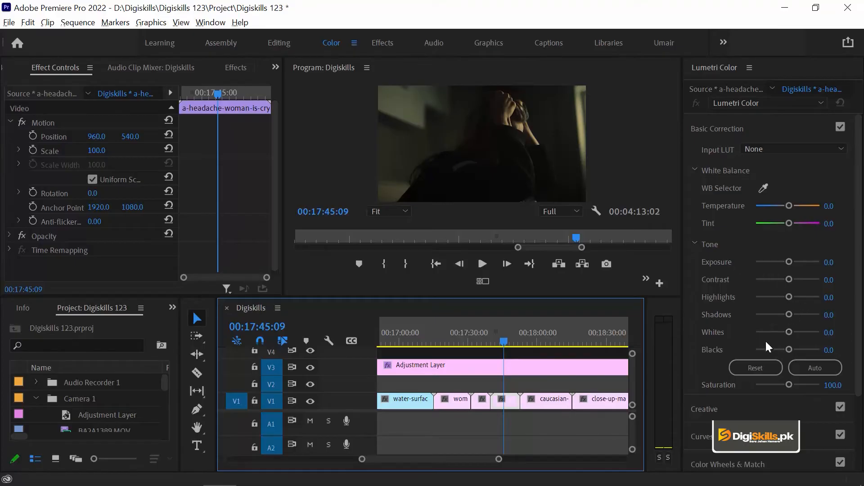
drag(789, 314, 803, 297)
drag(789, 263, 779, 281)
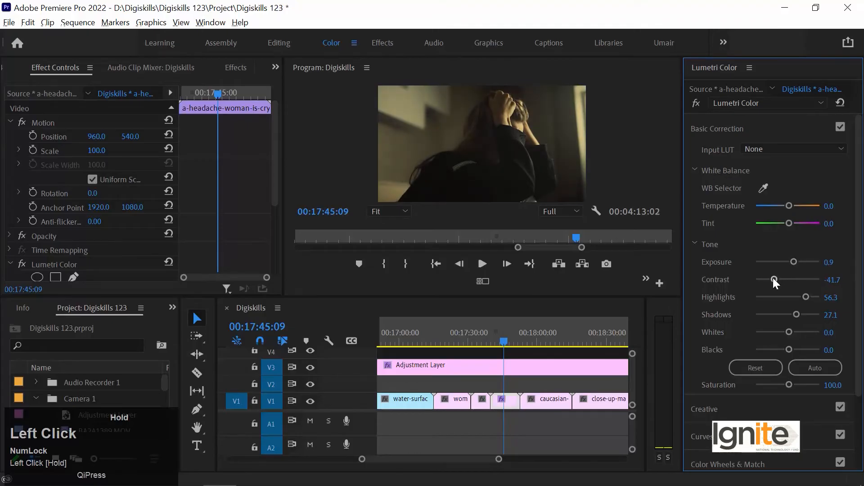
Set both the shadows and the whites of the adjustment layer's grade to -27.1
mouse_move(504, 333)
mouse_down()
mouse_move(470, 341)
mouse_move(509, 339)
mouse_up()
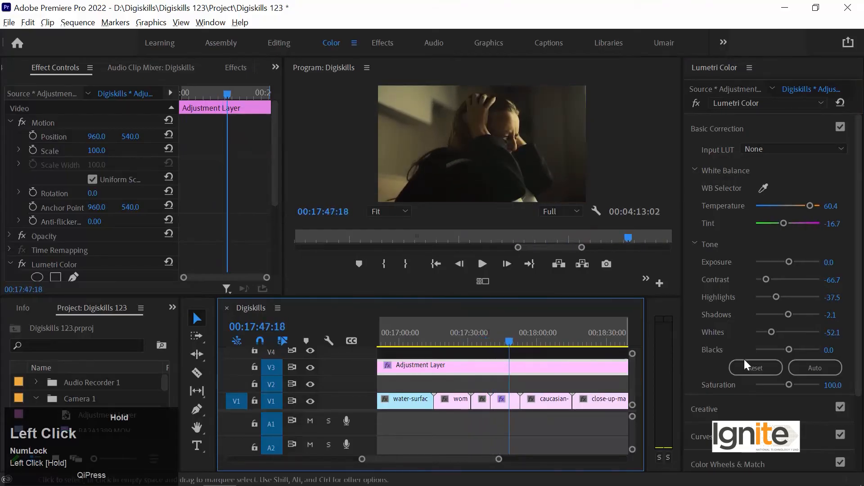
drag(788, 314, 778, 332)
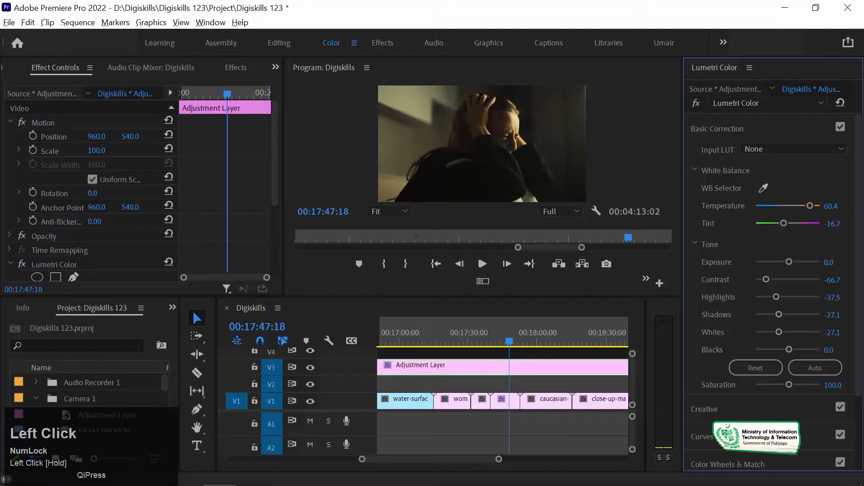
scroll(720, 360, down, 2)
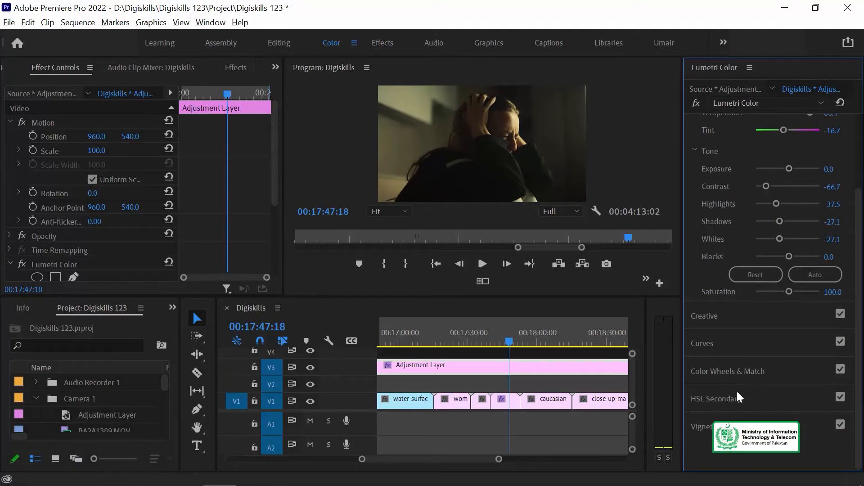
Correct the clip of the woman lying in bed with highlights 47.9, shadows 39.6 and temperature -22.9
drag(516, 335, 541, 335)
click(555, 404)
drag(789, 204, 799, 224)
drag(858, 268, 859, 103)
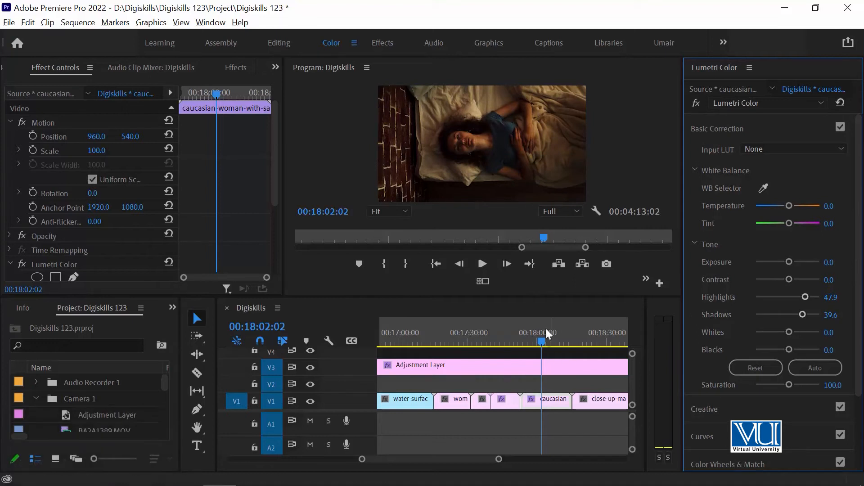
click(557, 401)
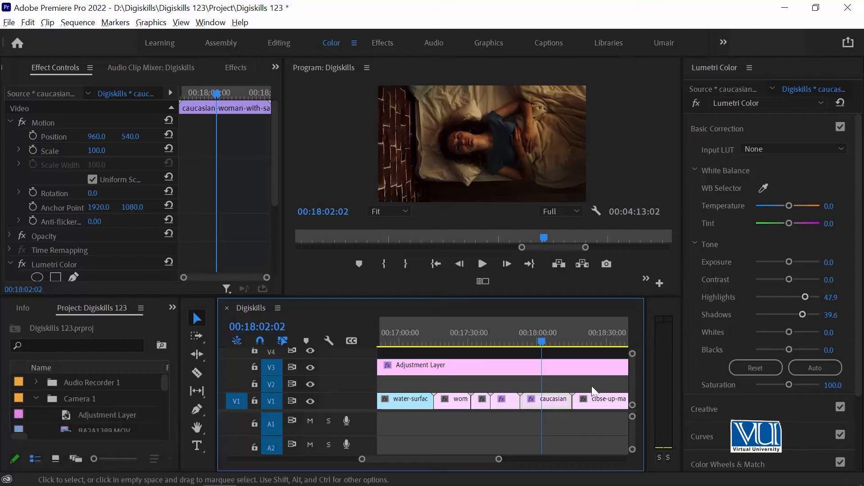
drag(787, 205, 776, 203)
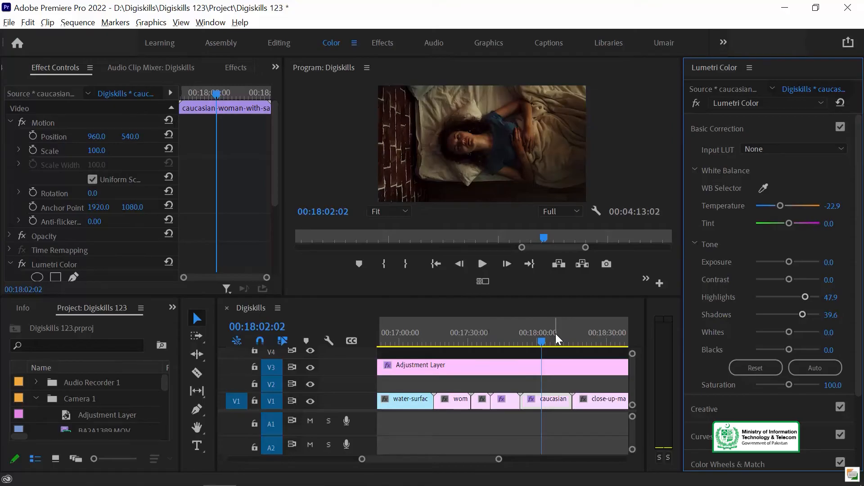
Grade the coast-waves clip with temperature -20.8, highlights 47.9, shadows 35.4 and whites 37.5
drag(556, 335, 609, 341)
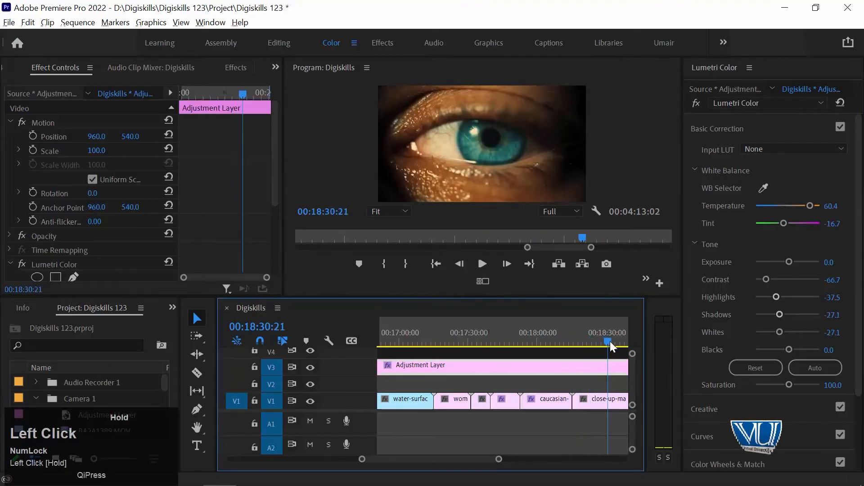
click(553, 340)
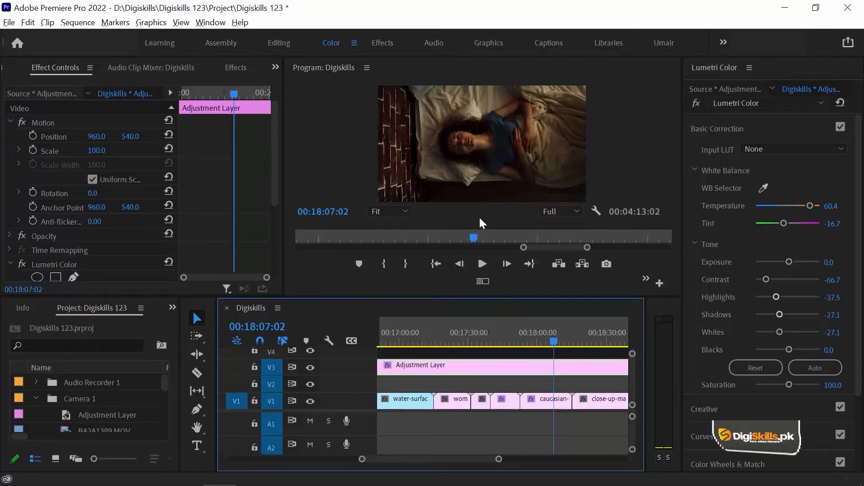
click(606, 338)
key(minus)
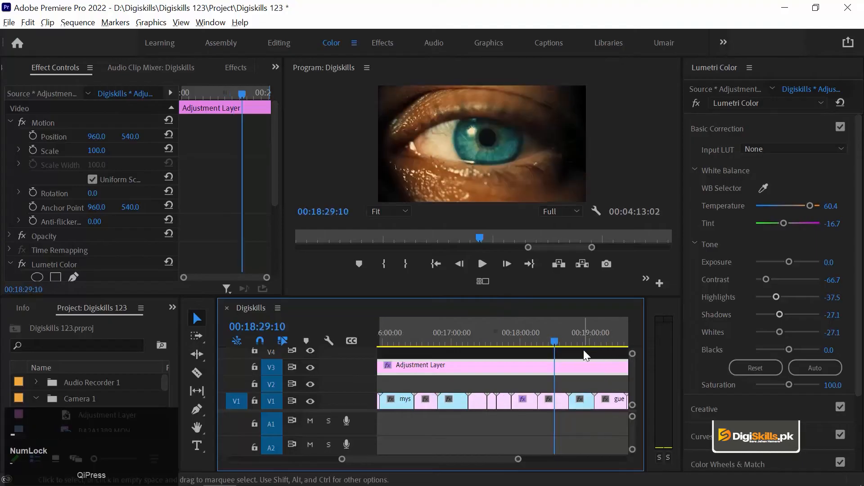
click(585, 344)
key(equal)
key(equal)
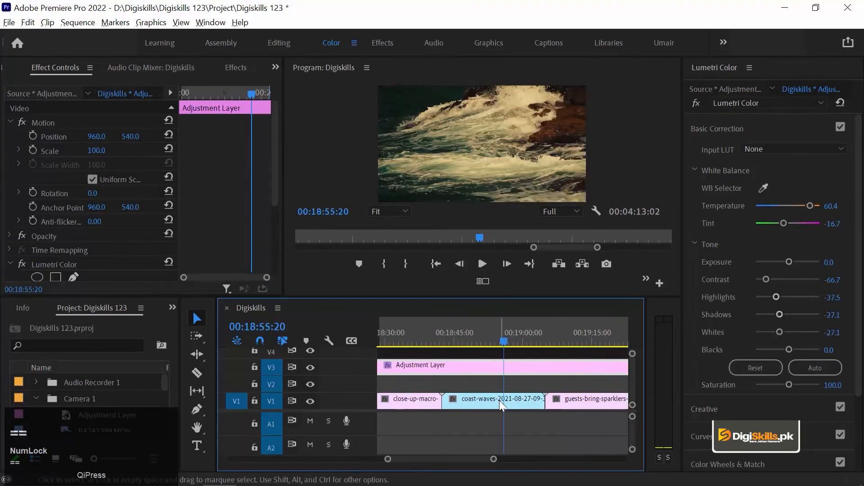
click(499, 401)
drag(789, 206, 779, 206)
drag(794, 298, 799, 331)
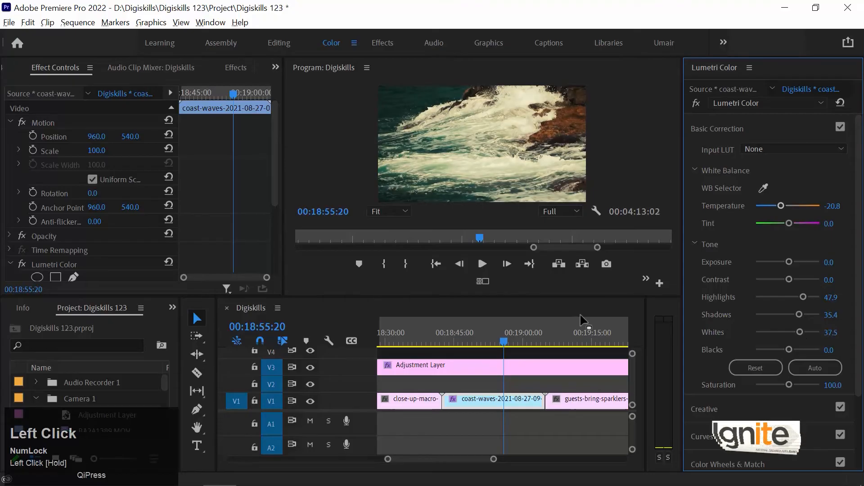
Adjust the white balance of the guests-bring-sparklers clip, cooling its temperature to about -47.9
drag(549, 335, 601, 333)
key(minus)
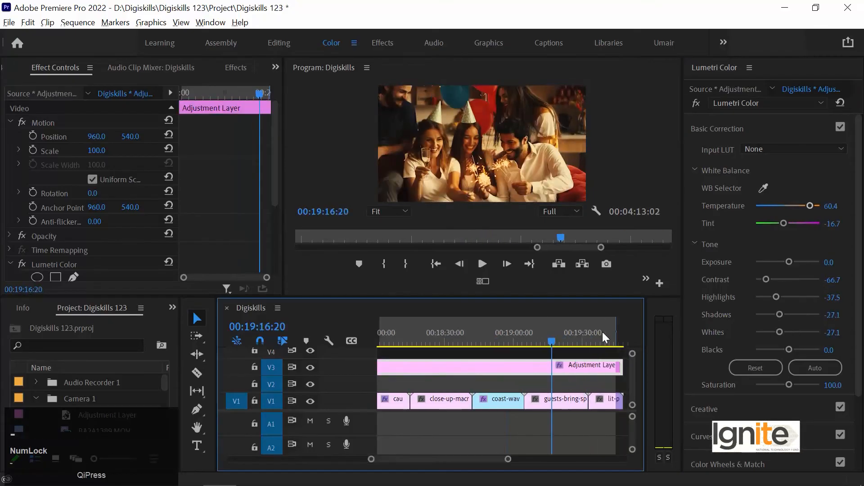
click(560, 401)
click(781, 206)
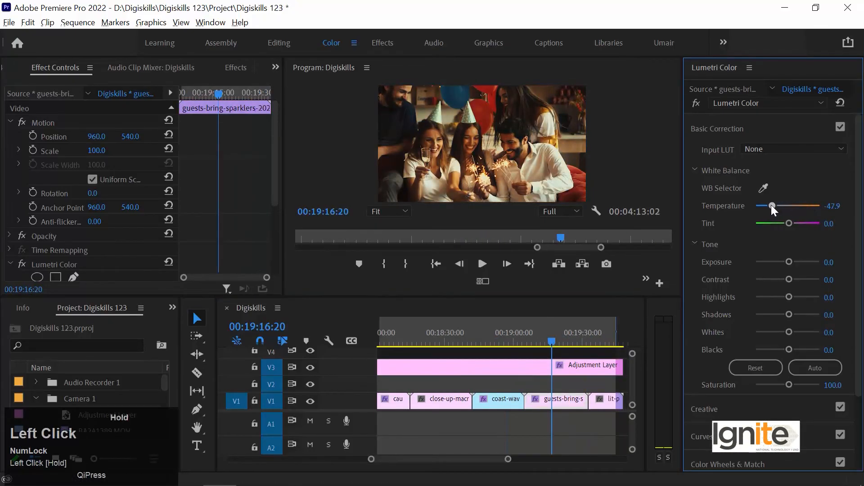
drag(776, 220, 787, 223)
Raise the shadows, highlights, whites and exposure of the lit-party-sparkler clip and lower its contrast
drag(505, 339, 614, 341)
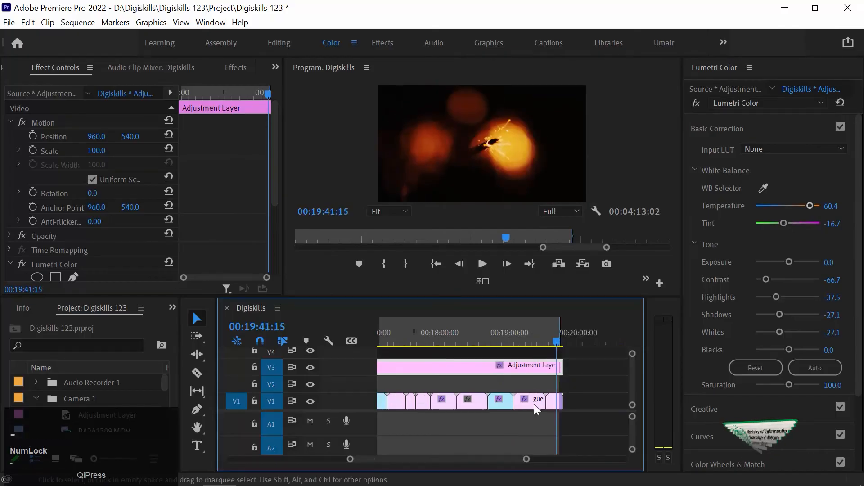
click(514, 407)
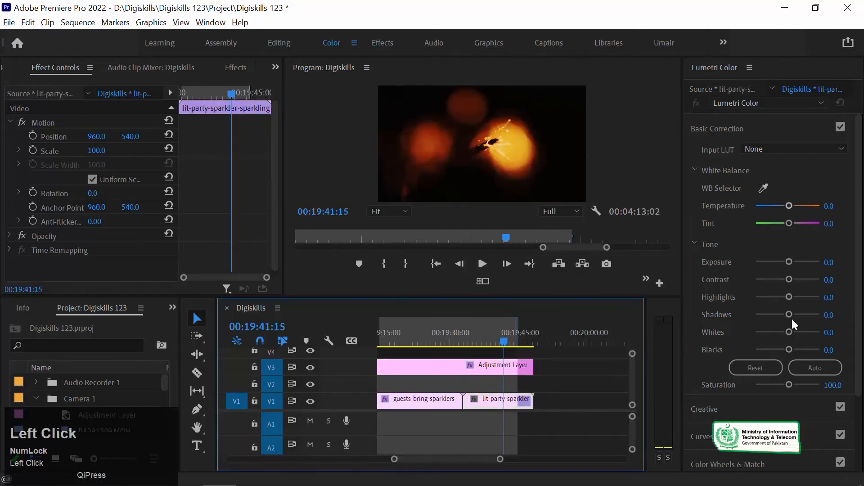
drag(794, 318, 856, 324)
drag(789, 297, 805, 297)
mouse_move(789, 331)
mouse_down()
mouse_move(813, 332)
mouse_move(794, 332)
mouse_up()
drag(788, 279, 762, 279)
drag(789, 261, 807, 262)
Lighten the sad crying man clip by setting its highlights to 47.9 and shadows to 68.8
key(minus)
key(minus)
key(minus)
click(402, 342)
key(equal)
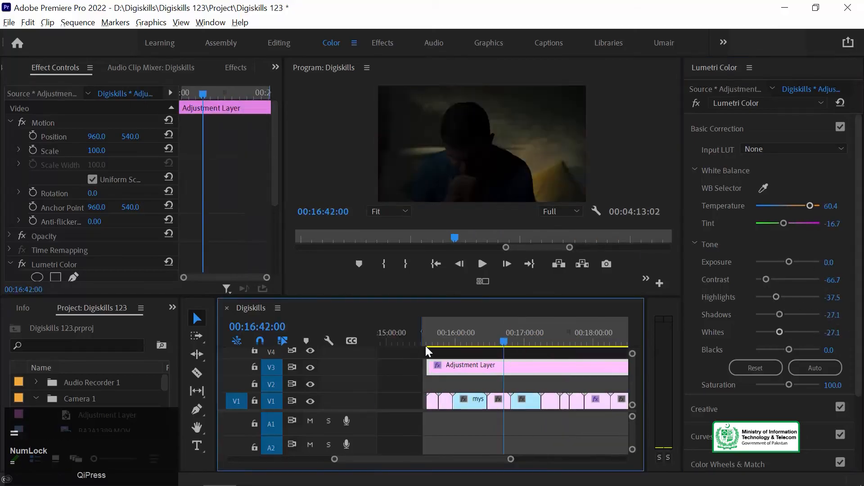
click(501, 399)
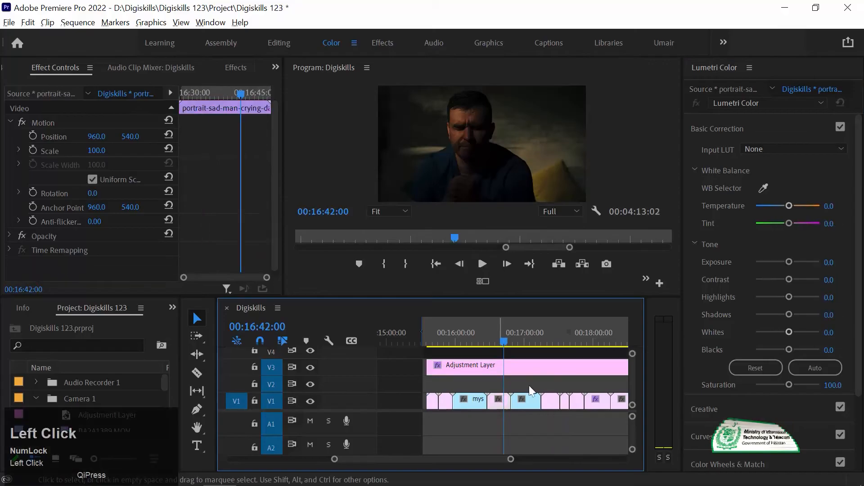
drag(794, 296, 809, 313)
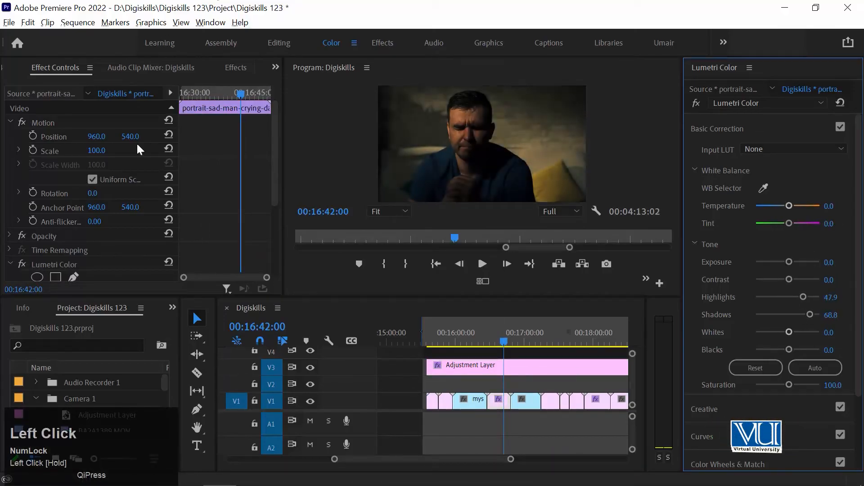
Apply the Lens Distortion video effect from the Distort group to the adjustment layer and bring up its settings
click(239, 70)
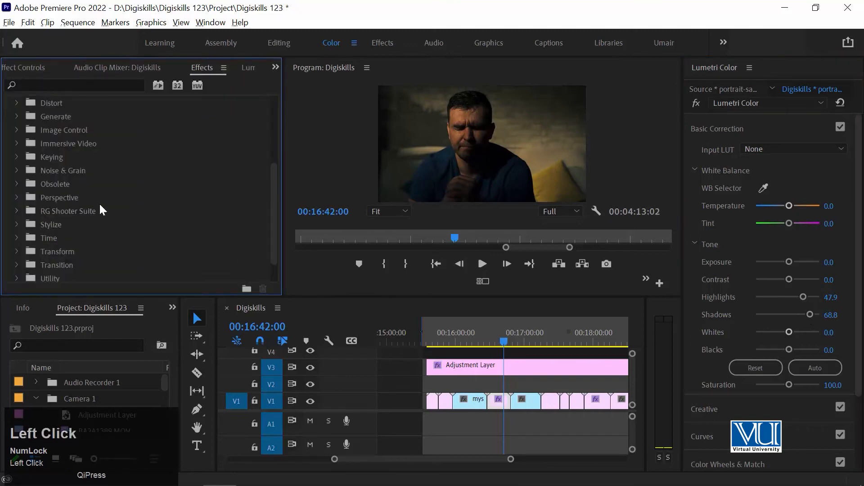
scroll(100, 206, up, 4)
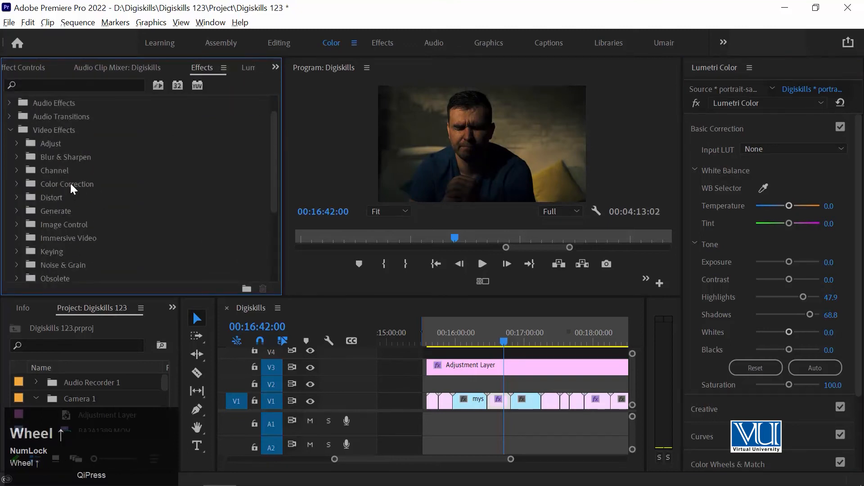
click(490, 366)
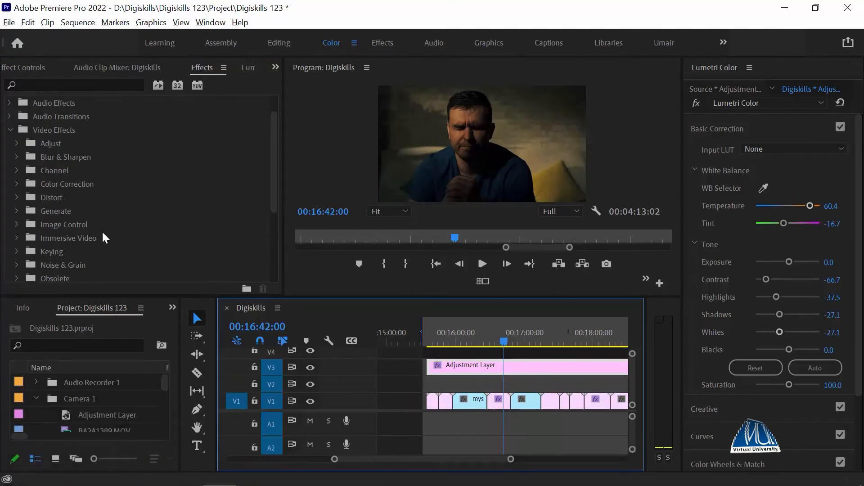
click(17, 196)
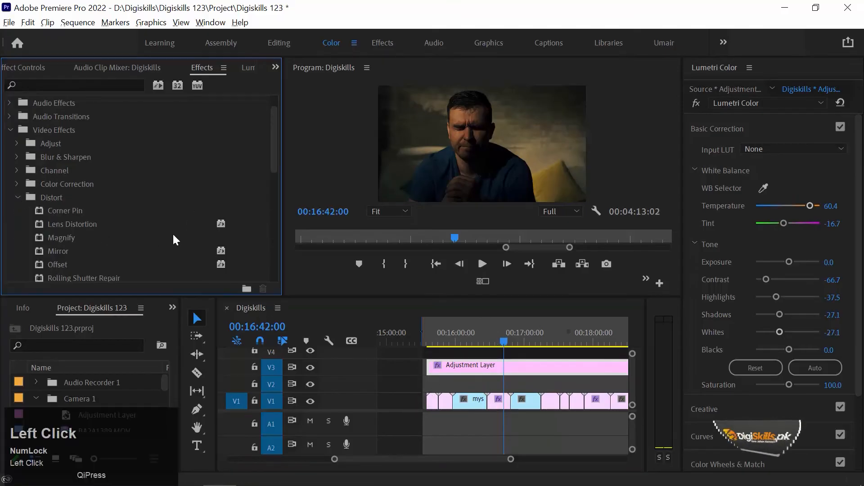
scroll(173, 232, down, 2)
scroll(124, 231, down, 1)
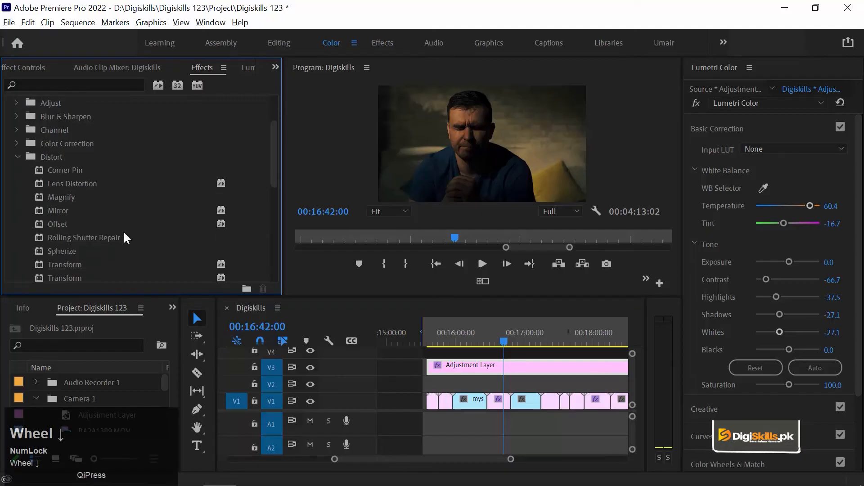
drag(81, 185, 470, 342)
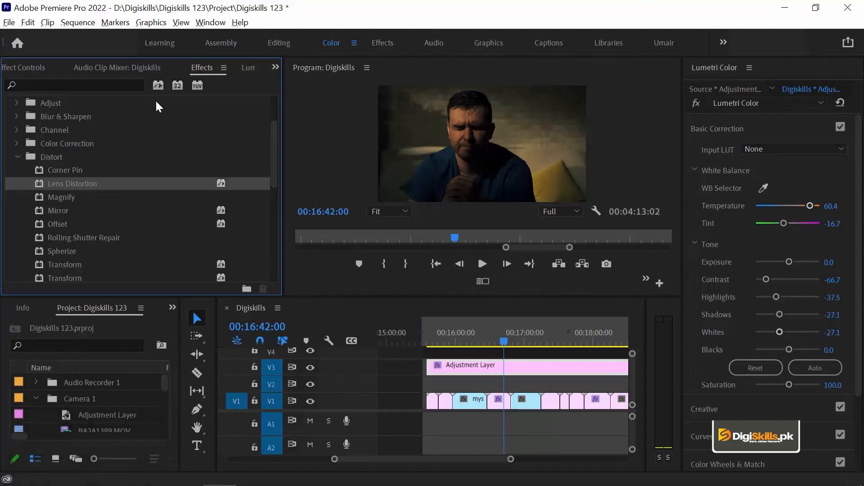
click(15, 66)
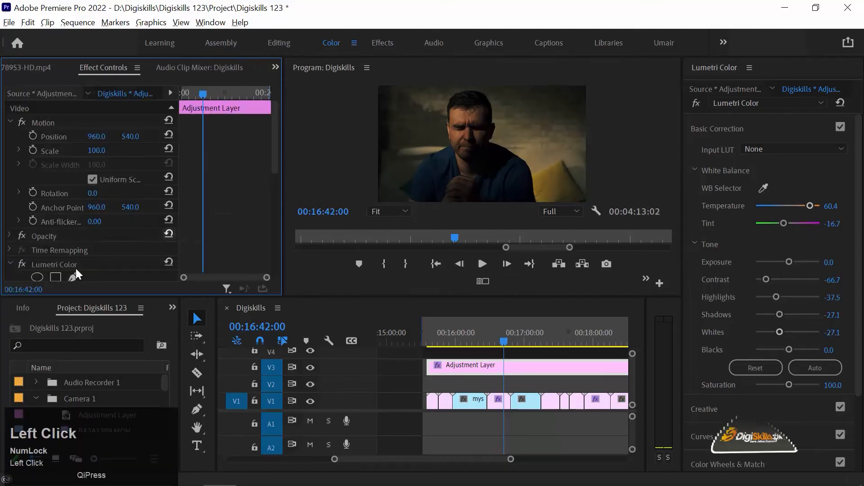
scroll(145, 242, down, 5)
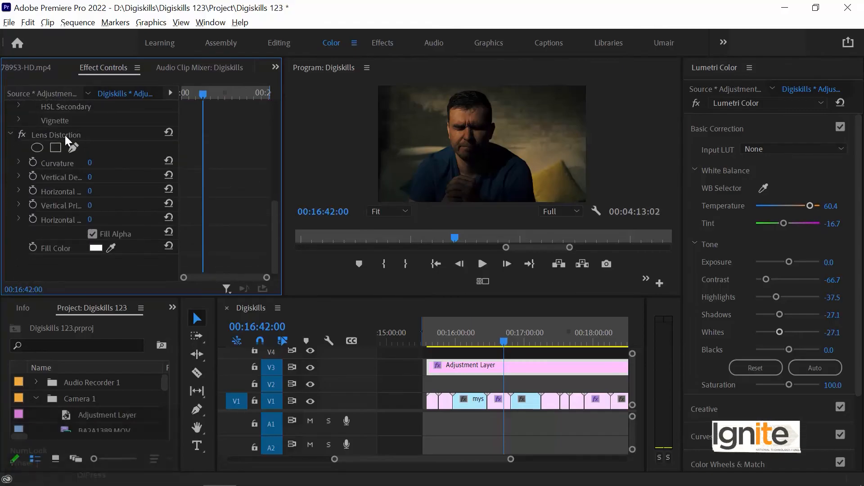
Set the adjustment layer's Lens Distortion to curvature -62, vertical decentering -13 and horizontal decentering -14, and check it across the clips
click(506, 368)
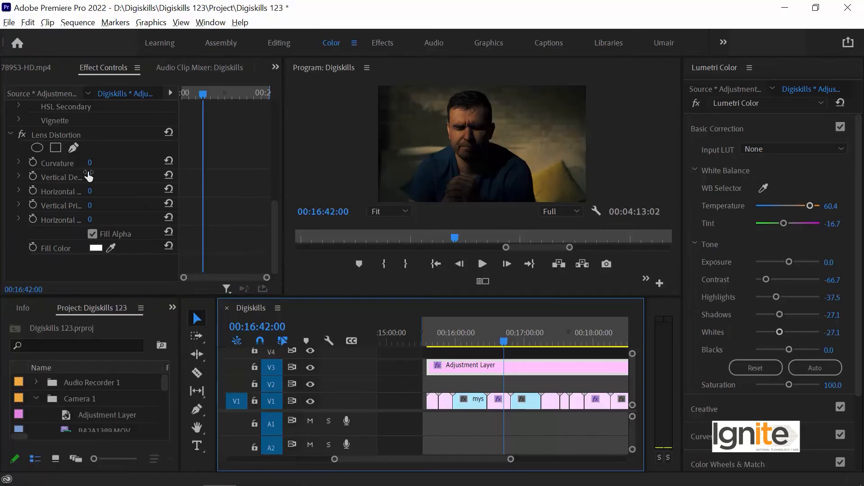
click(14, 177)
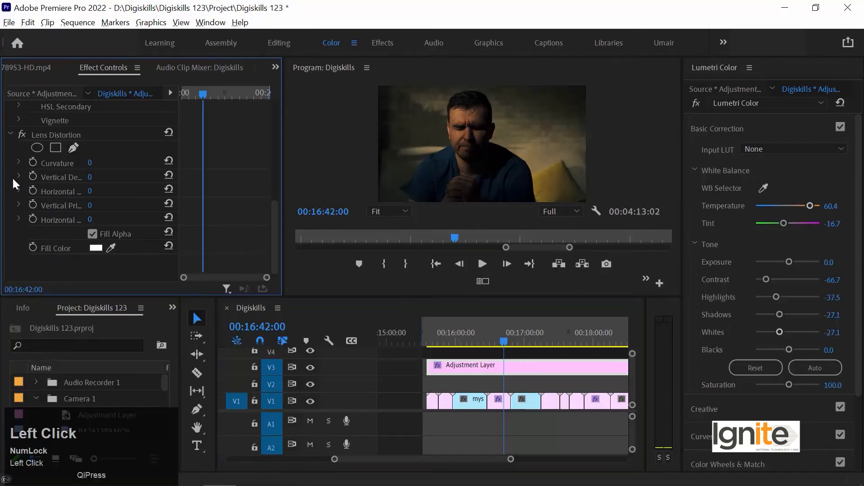
mouse_move(101, 201)
mouse_down()
mouse_move(133, 202)
mouse_move(84, 202)
mouse_up()
click(19, 162)
click(49, 187)
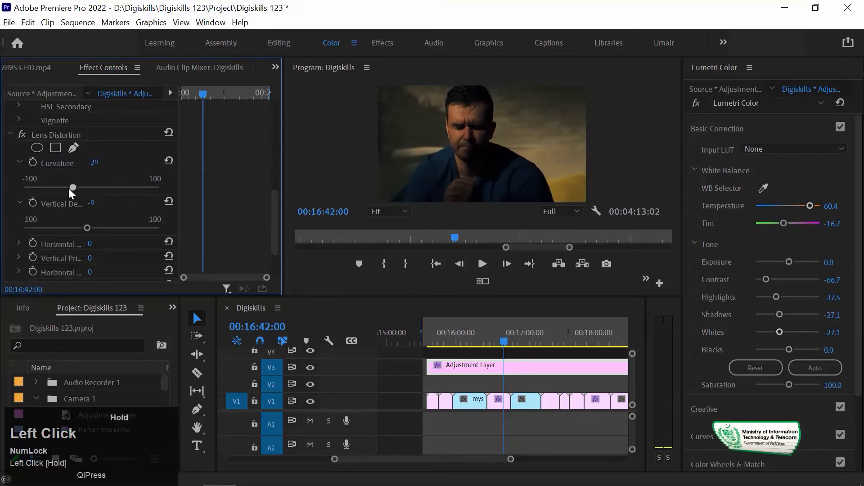
drag(94, 227, 106, 225)
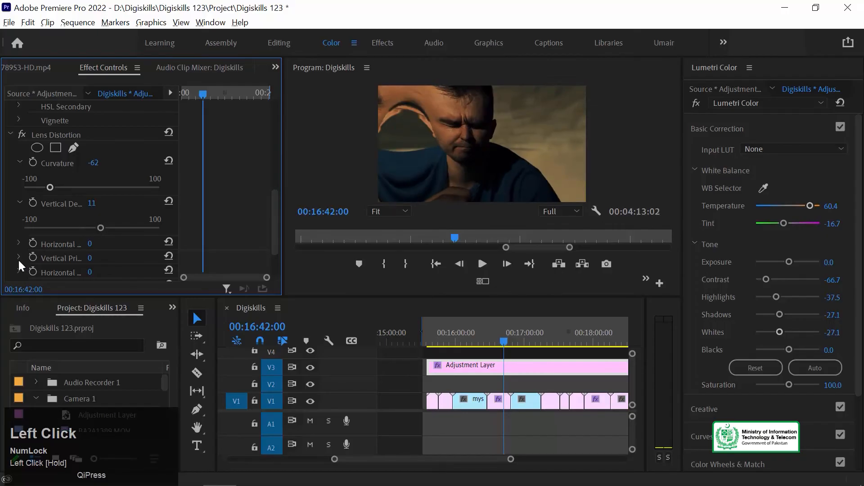
click(19, 243)
drag(93, 269, 83, 269)
mouse_move(100, 227)
mouse_down()
mouse_move(71, 228)
mouse_move(84, 228)
mouse_up()
mouse_move(467, 343)
mouse_down()
mouse_move(446, 342)
mouse_move(508, 341)
mouse_move(482, 344)
mouse_up()
click(442, 343)
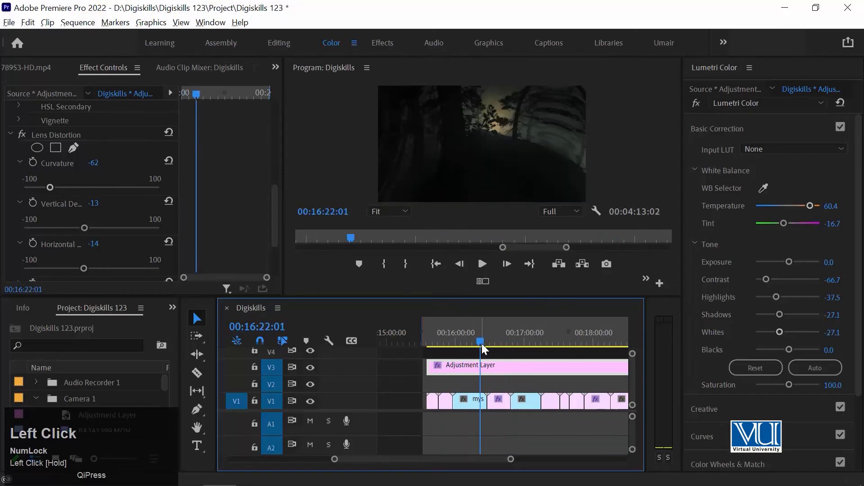
Play back the distorted clips under the adjustment layer around 16:22 and 17:47 on the timeline
key(space)
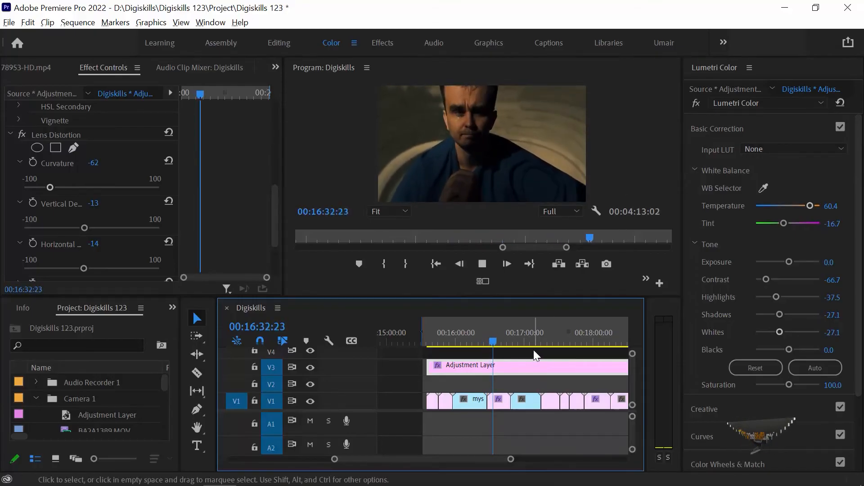
key(space)
drag(499, 336, 579, 338)
key(space)
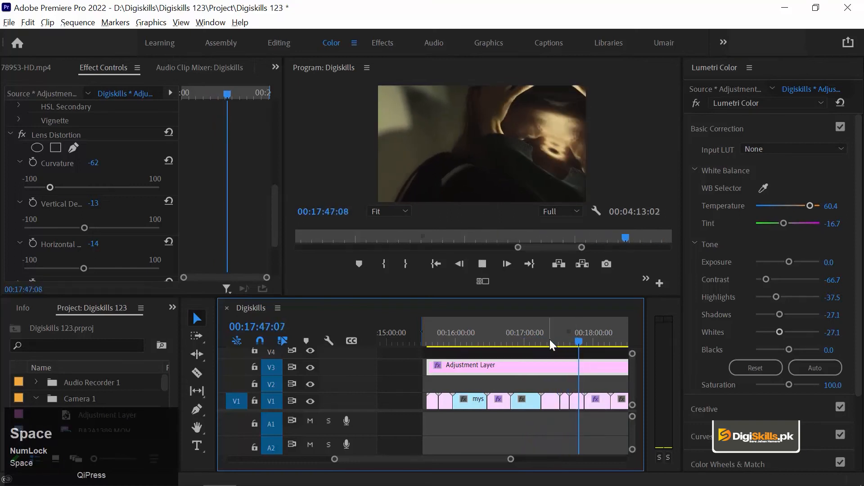
key(space)
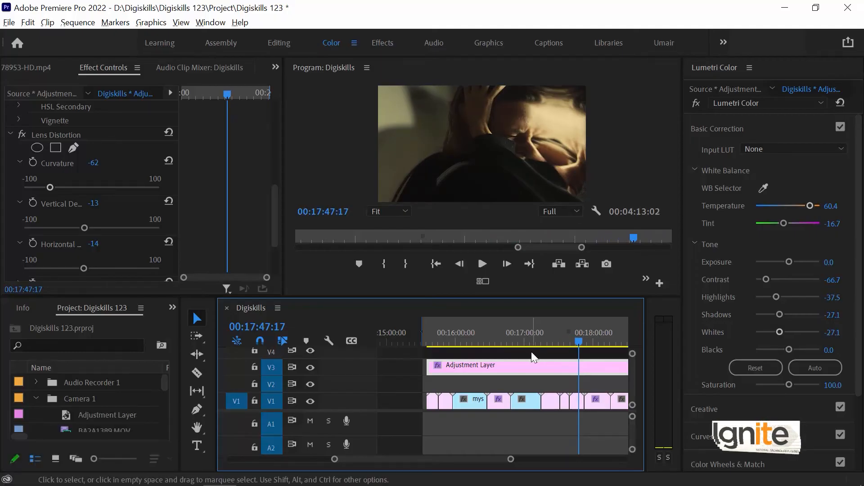
key(minus)
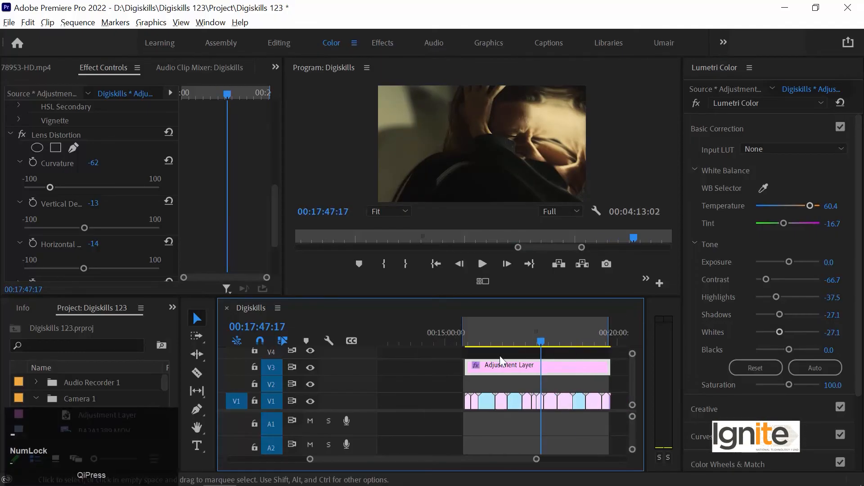
scroll(533, 381, down, 2)
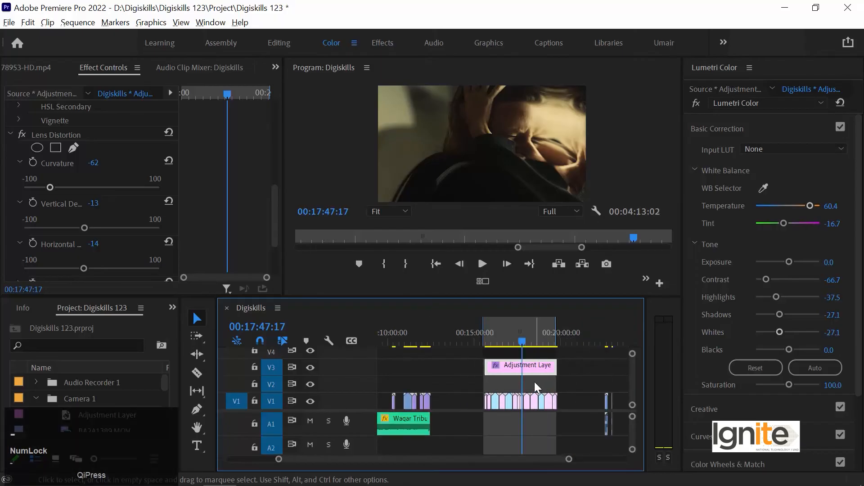
key(ctrl+s)
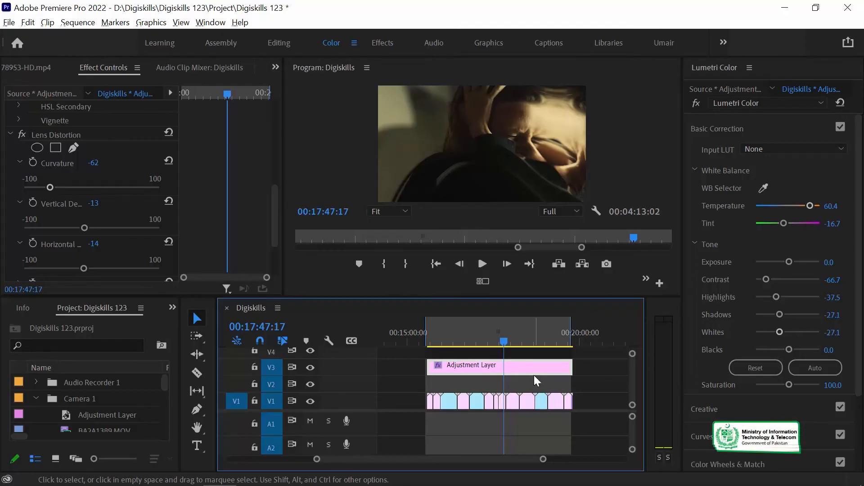
Compare the clips with and without the adjustment layer by toggling track V3's output, ending with V3 hidden at the ocean water clip
mouse_move(510, 342)
mouse_down()
mouse_move(526, 341)
mouse_move(497, 341)
mouse_up()
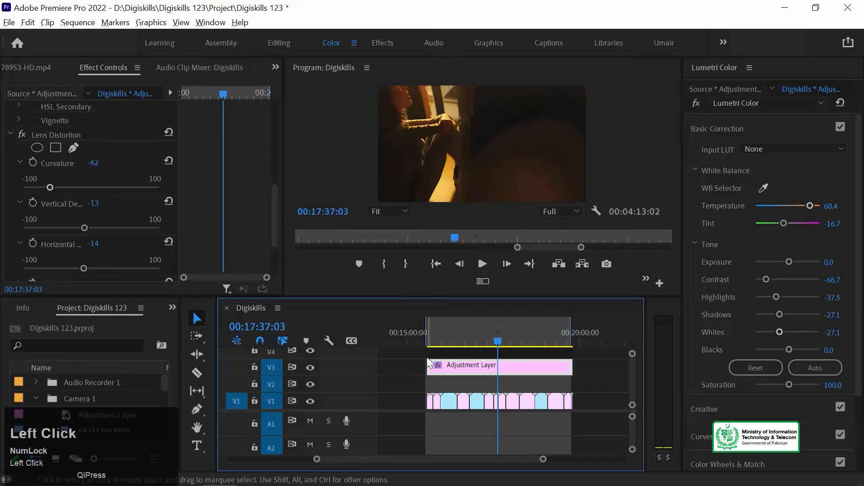
click(309, 368)
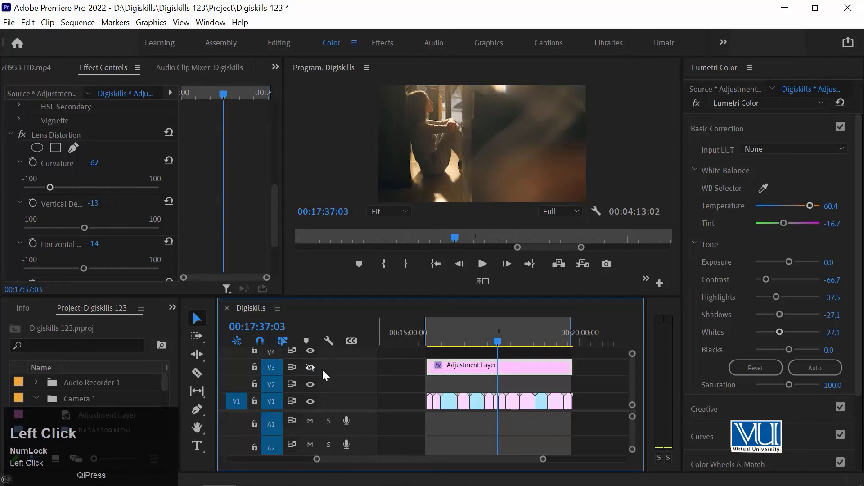
click(310, 367)
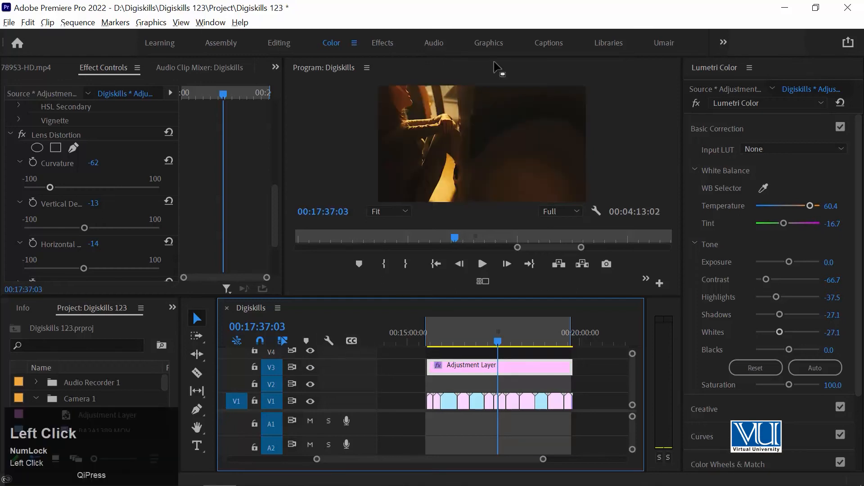
mouse_move(471, 345)
mouse_down()
mouse_move(449, 342)
mouse_move(460, 343)
mouse_up()
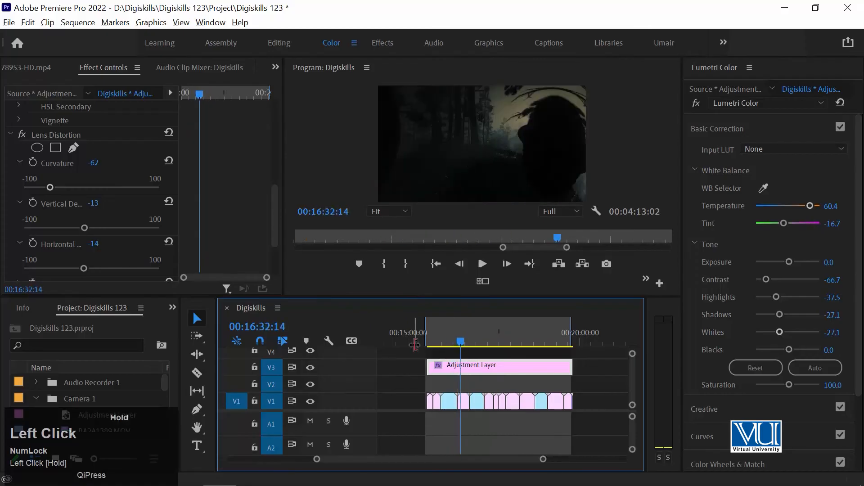
click(310, 367)
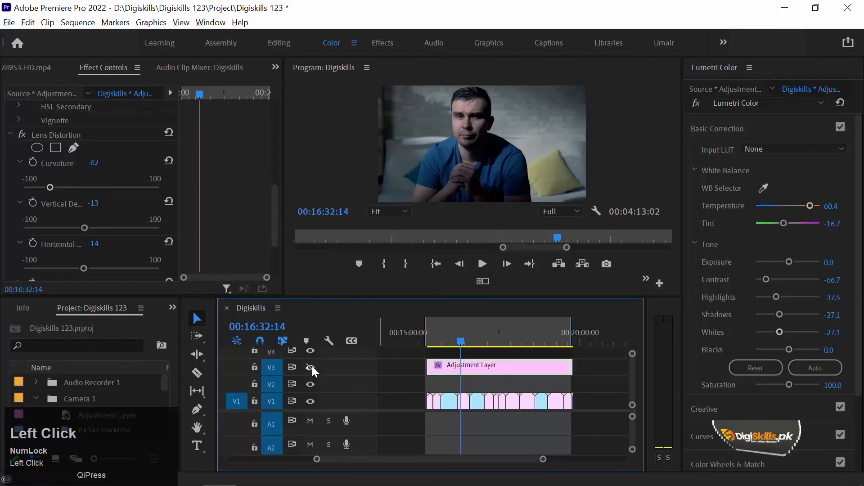
click(472, 342)
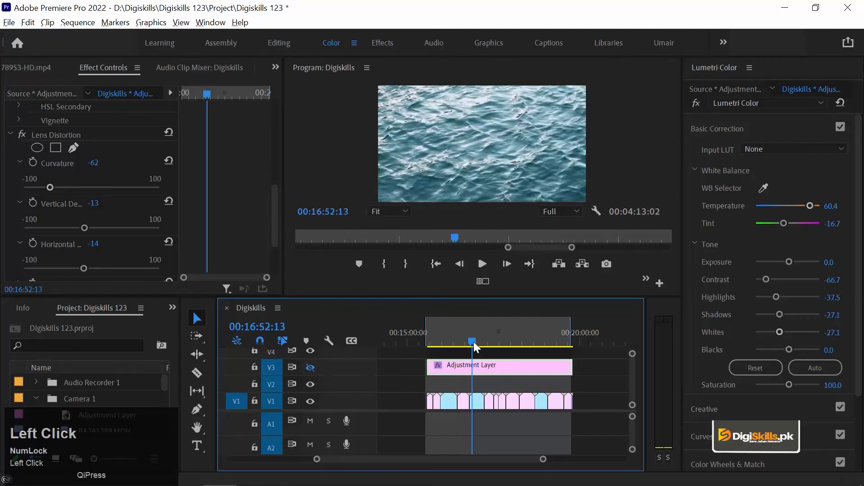
Split the adjustment layer at the start of the ocean water clip and shift everything after the cut later on the timeline
key(c)
click(478, 369)
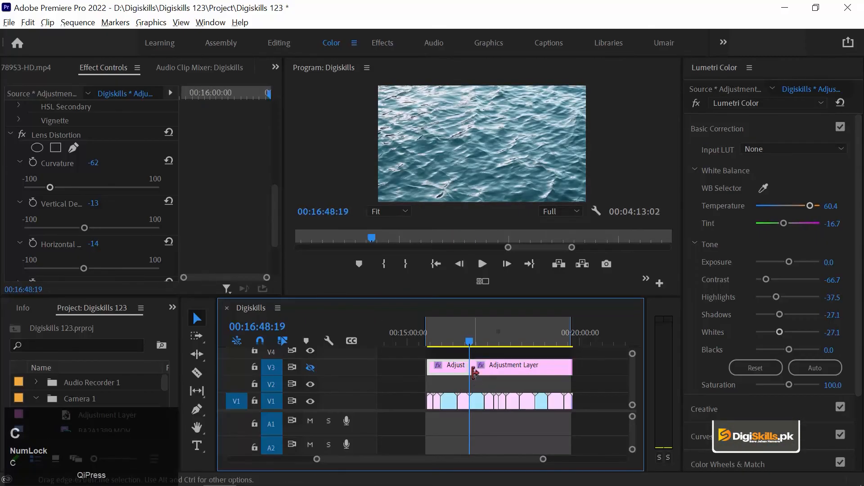
drag(475, 401, 539, 409)
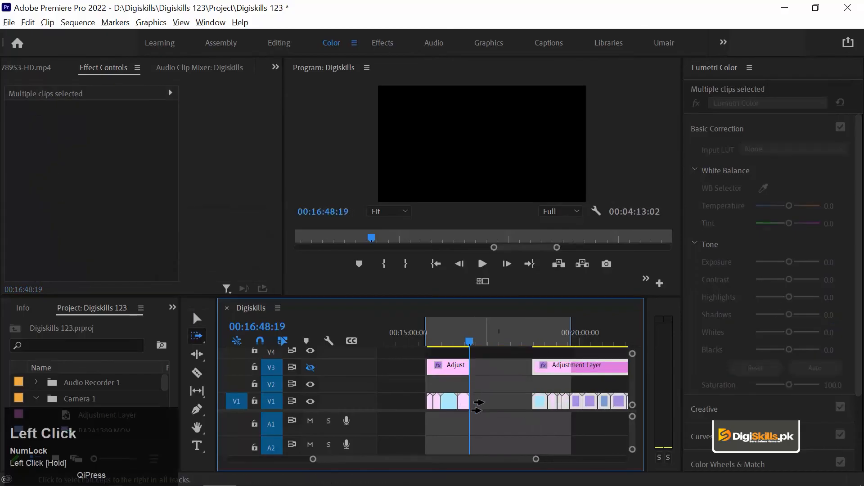
key(v)
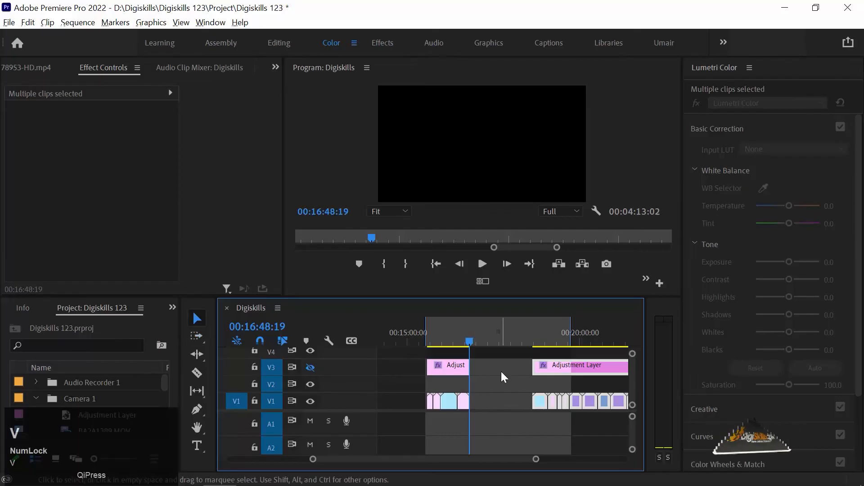
Extend the first adjustment layer piece across the gap, and undo this extension together with the shift and the split
drag(478, 369, 532, 367)
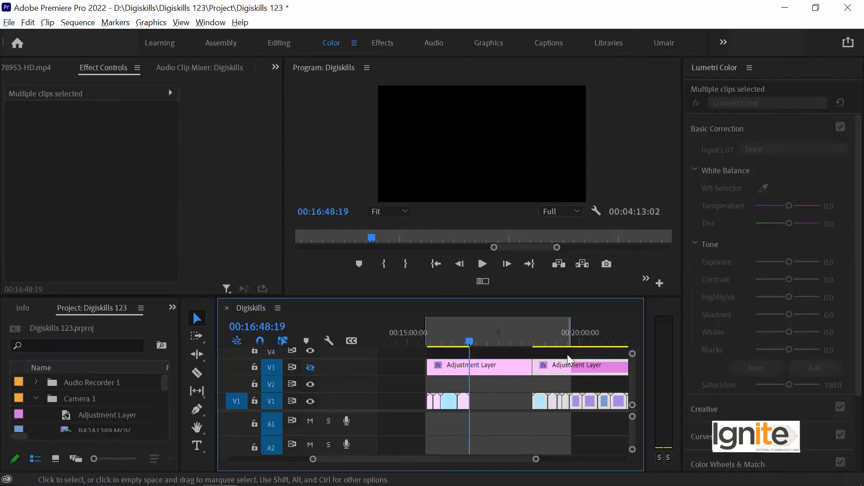
key(ctrl+z)
key(ctrl+z)
key(ctrl+z)
Turn track V3's output back on and view the adjustment layer's look at 00:17:32:10
drag(468, 333, 454, 350)
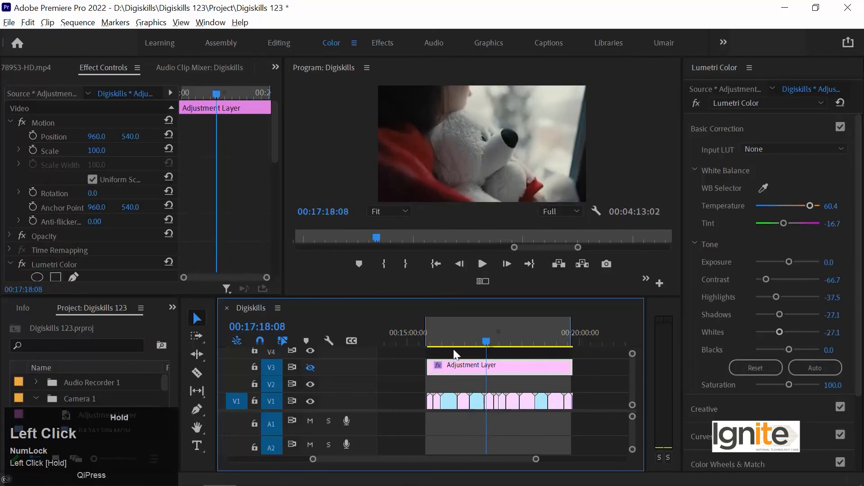
click(309, 366)
click(494, 332)
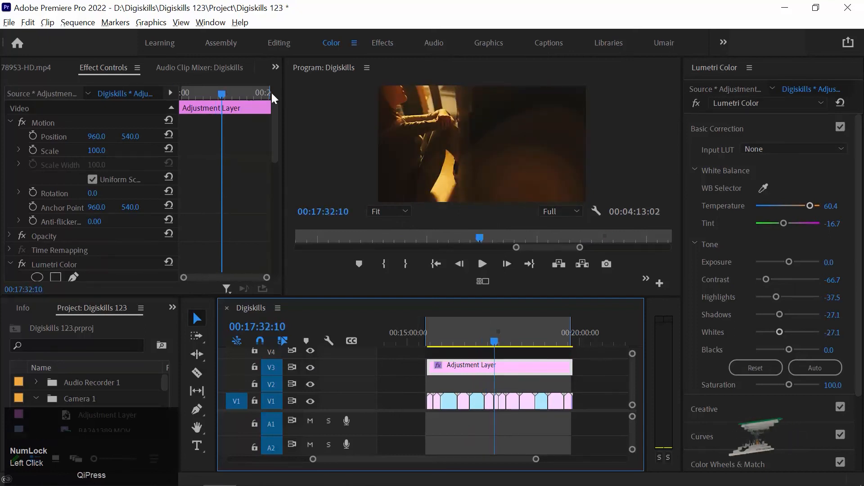
Apply the Transform video effect from the Distort group to the adjustment layer and bring up its effect settings
click(275, 67)
click(359, 131)
scroll(108, 218, down, 3)
click(63, 237)
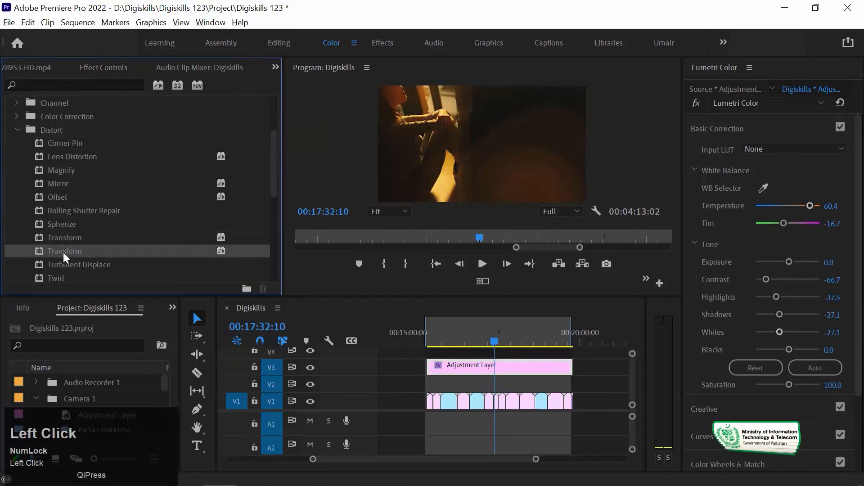
click(57, 223)
click(60, 235)
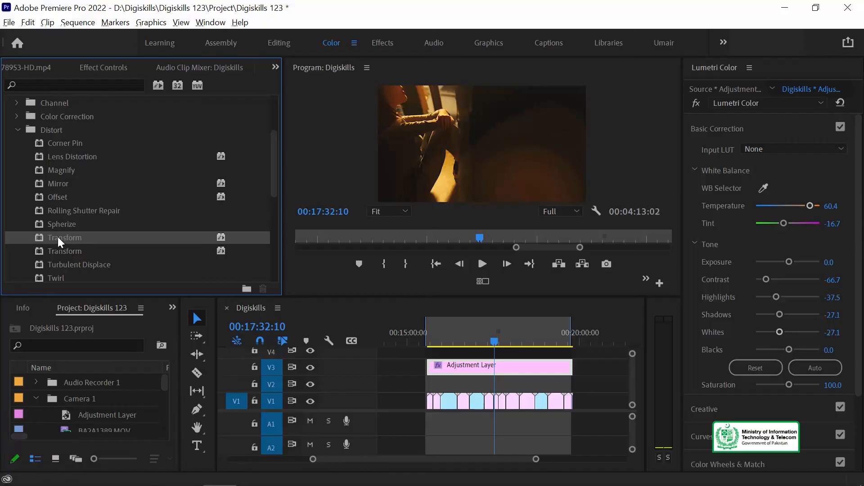
drag(58, 236, 504, 374)
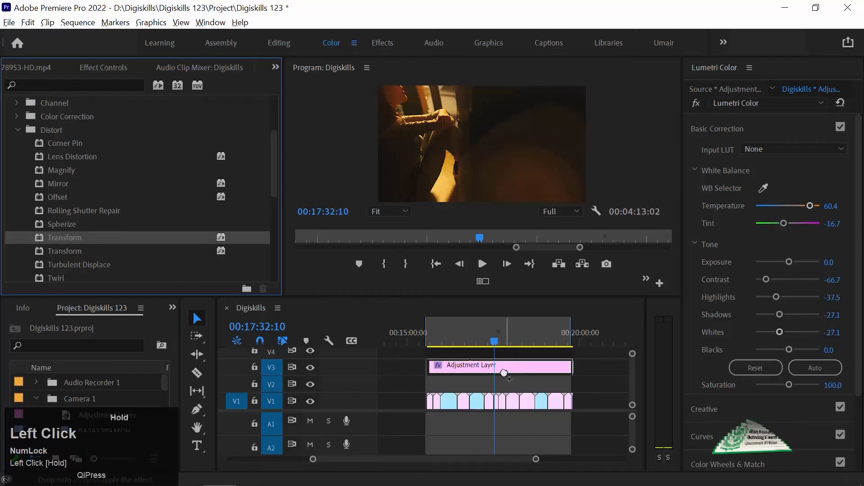
click(104, 67)
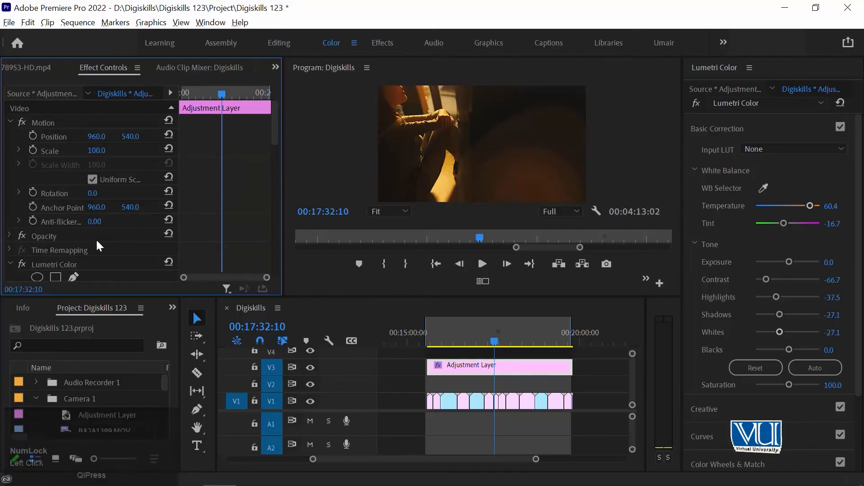
Toggle the adjustment layer's Lens Distortion off and on to compare the picture, leaving the effect enabled
scroll(148, 228, down, 2)
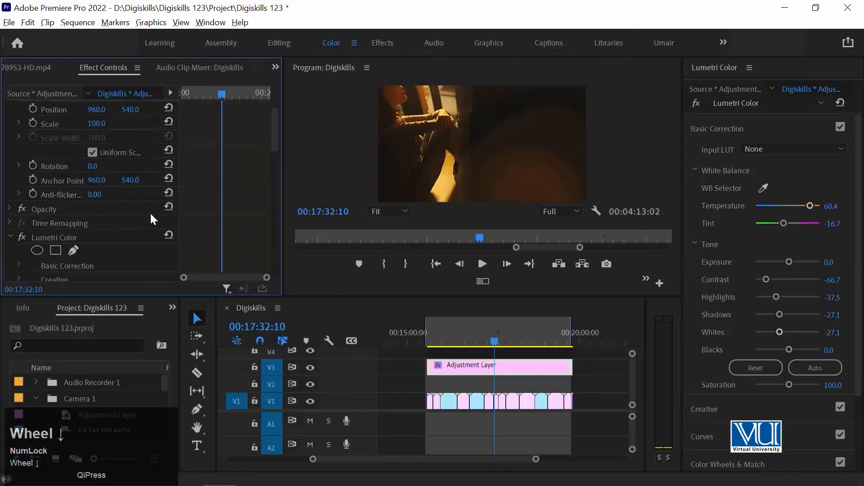
scroll(151, 215, down, 10)
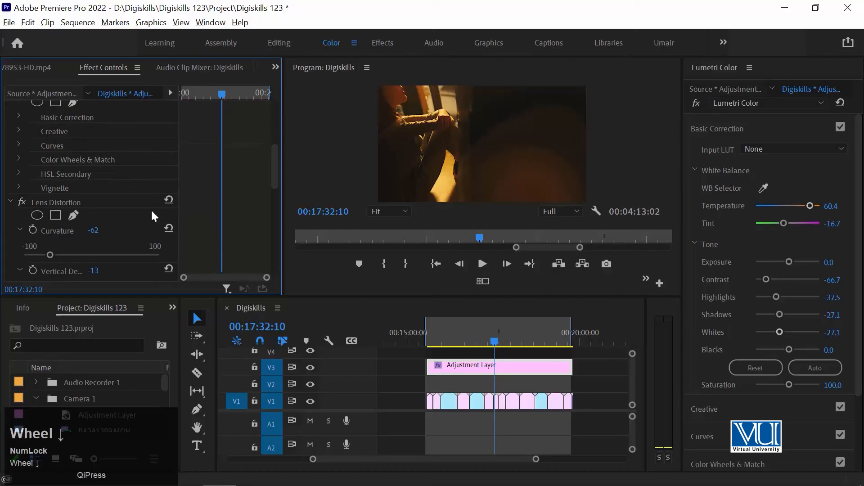
click(22, 203)
click(23, 204)
click(23, 203)
click(24, 204)
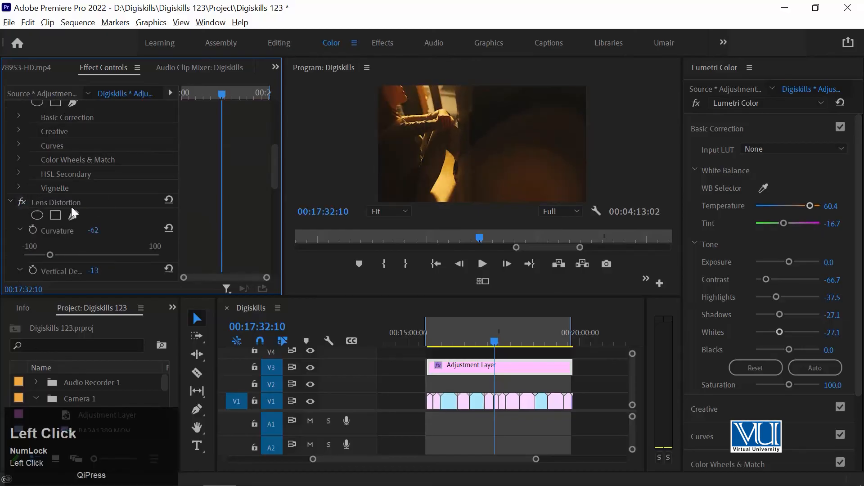
Set the Transform effect's scale height to 64 and skew to 16 on the adjustment layer, keeping its position at 960, 540
scroll(201, 170, down, 6)
scroll(203, 173, down, 10)
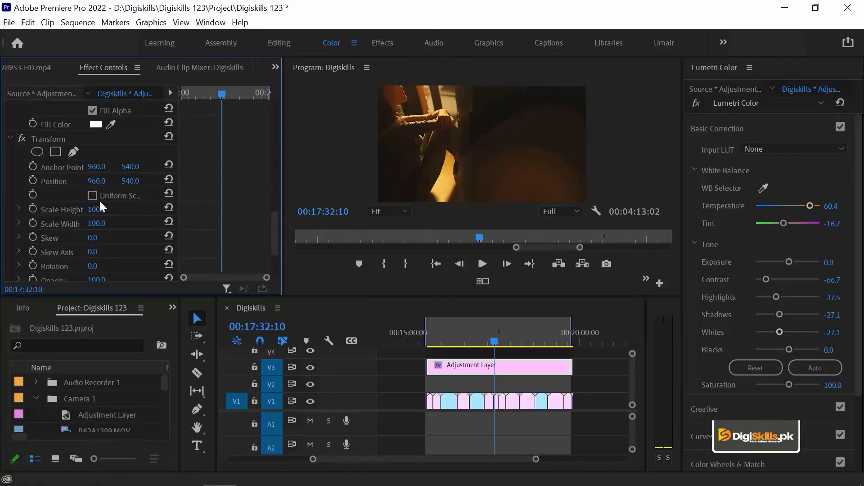
scroll(136, 207, down, 1)
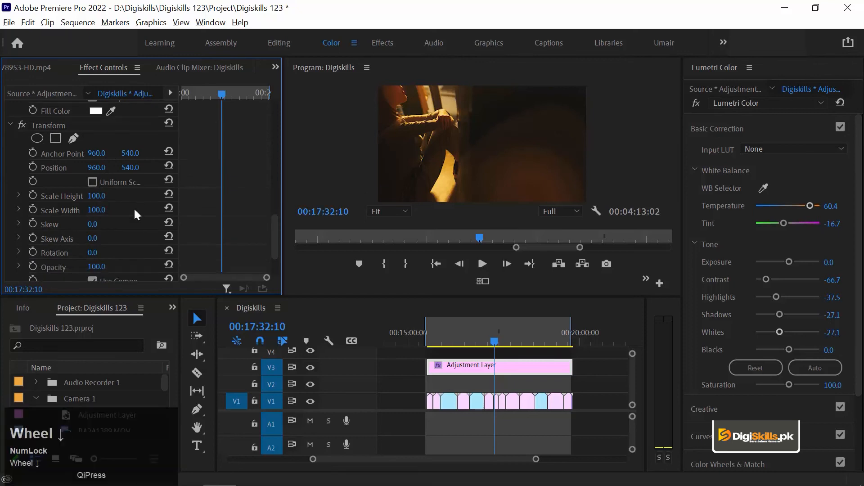
drag(99, 168, 257, 167)
key(ctrl+z)
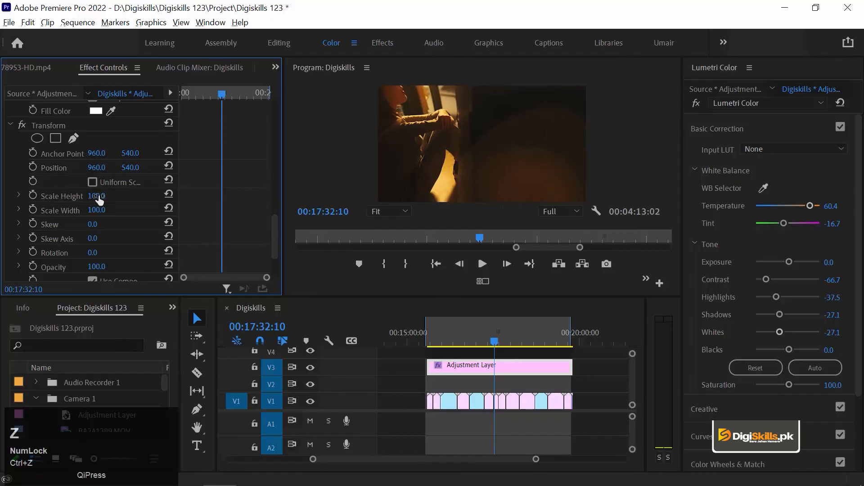
drag(99, 196, 543, 258)
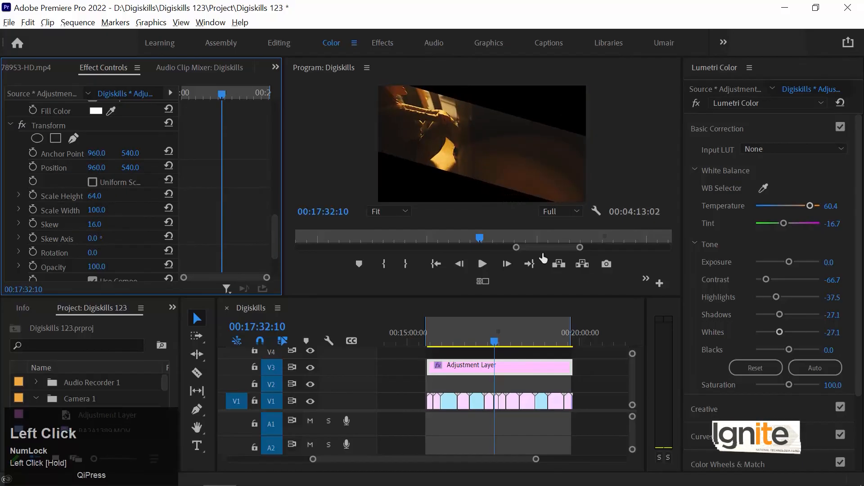
Scrub to the ocean water clip and compare it with the Transform effect off and on, leaving it enabled
drag(432, 342, 481, 339)
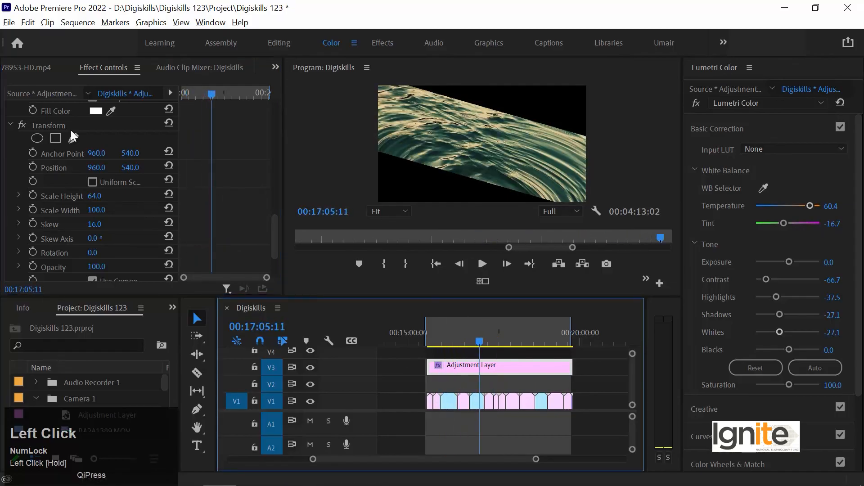
click(22, 125)
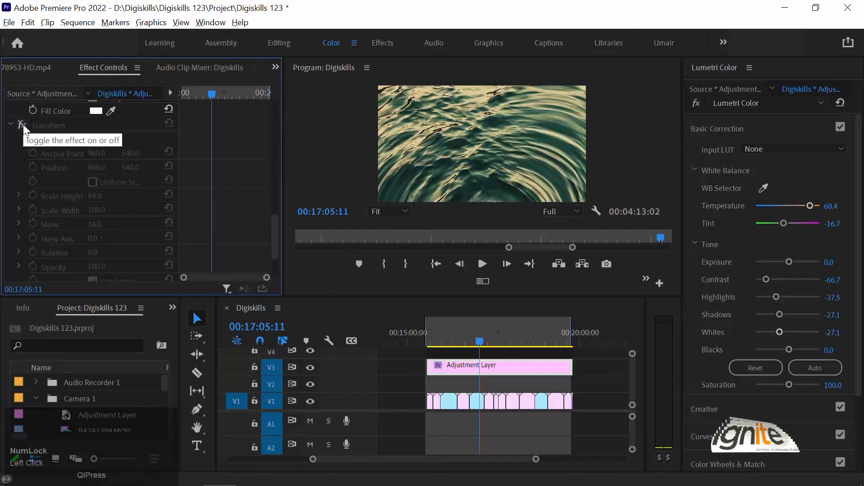
click(22, 125)
Play the transformed footage and step through the following clips from edit point to edit point up to 00:19:32:18
key(space)
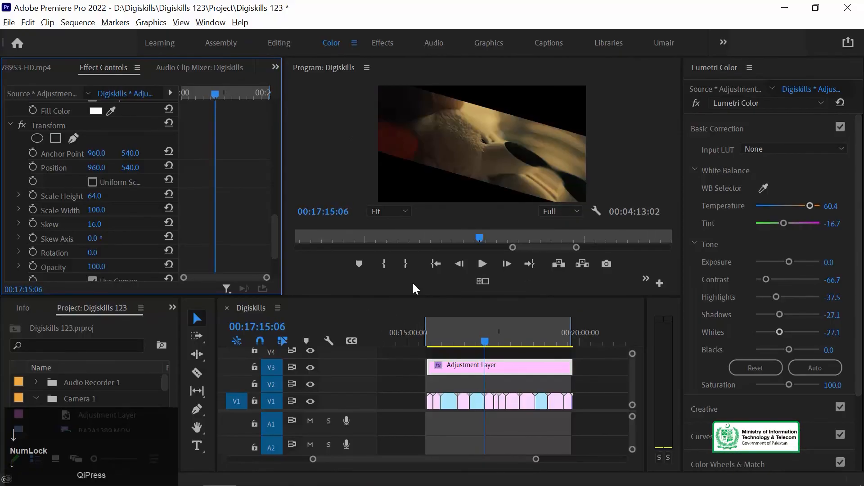
key(space)
key(Down)
key(Down)
key(Down)
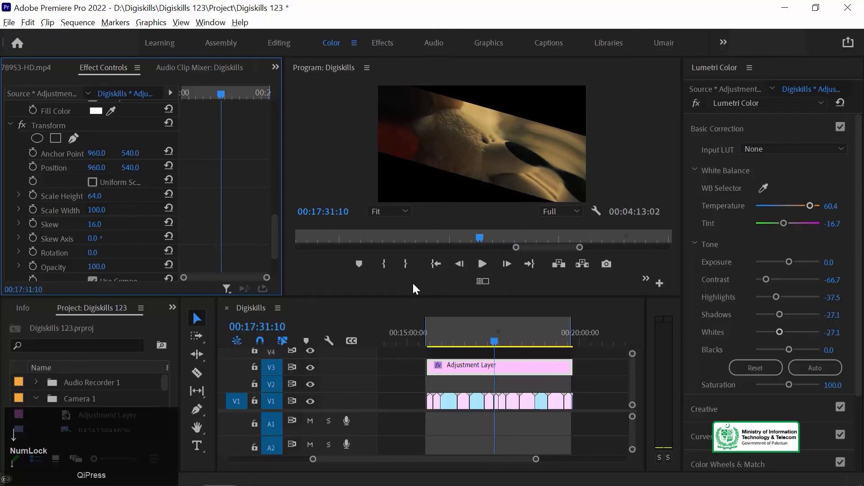
key(Down)
key(Down)
key(Down)
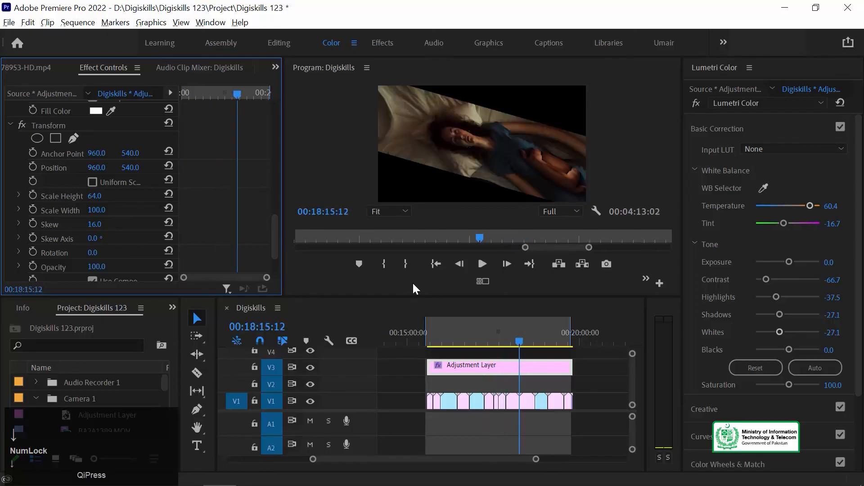
key(Down)
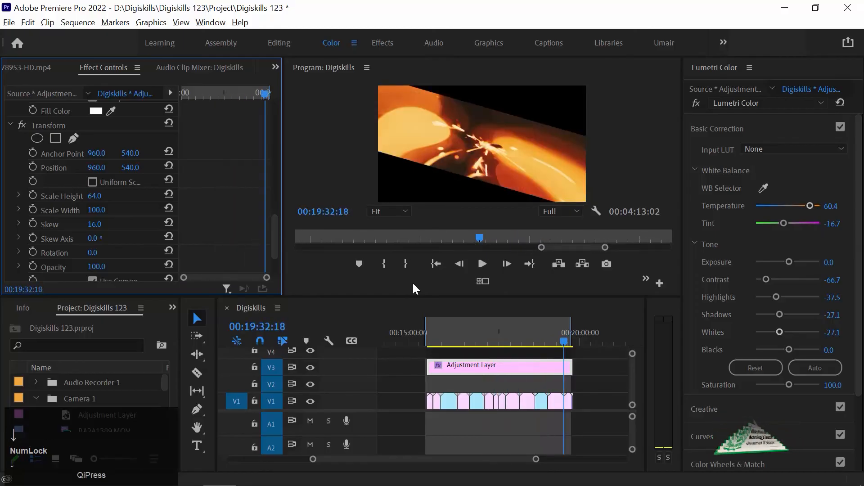
Extend the end of the adjustment layer on V3 past the last of the separate clips that follow the series
click(500, 364)
key(minus)
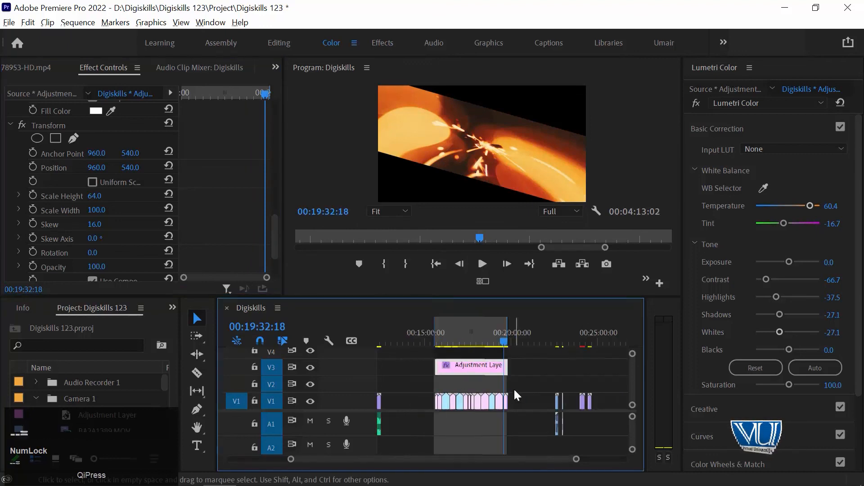
drag(536, 396, 431, 408)
click(514, 382)
drag(507, 366, 606, 366)
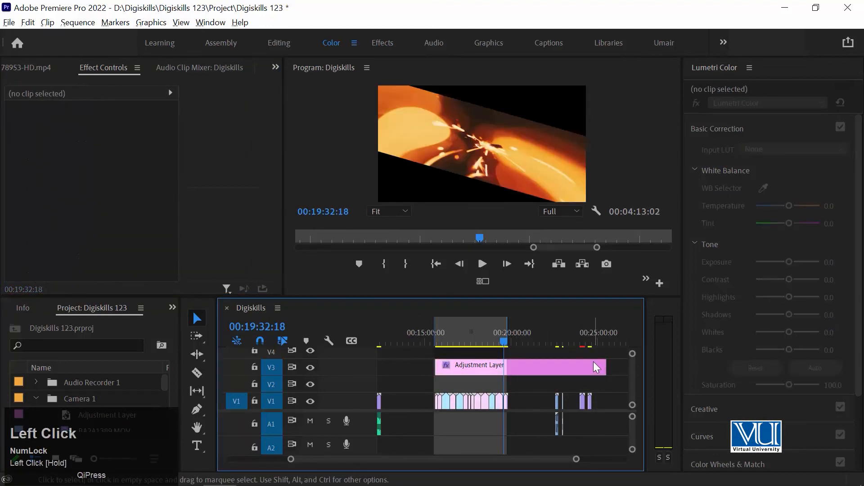